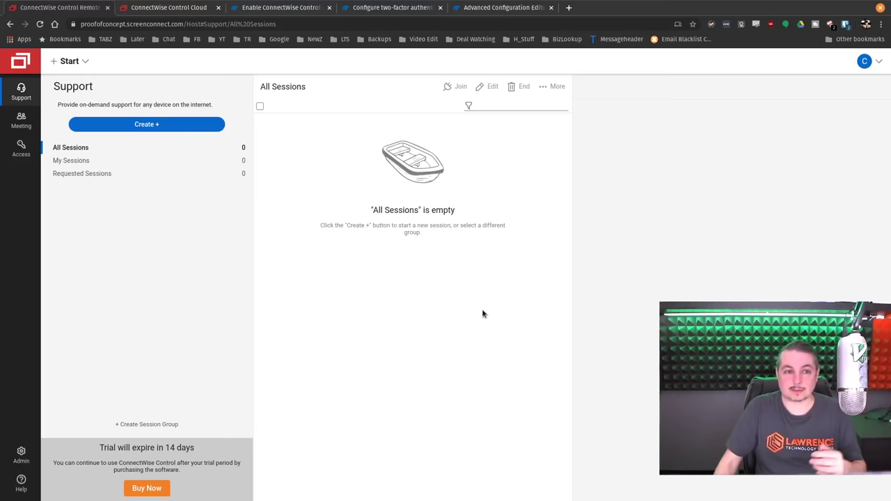
{"action": "key", "text": "ctrl+Tab"}
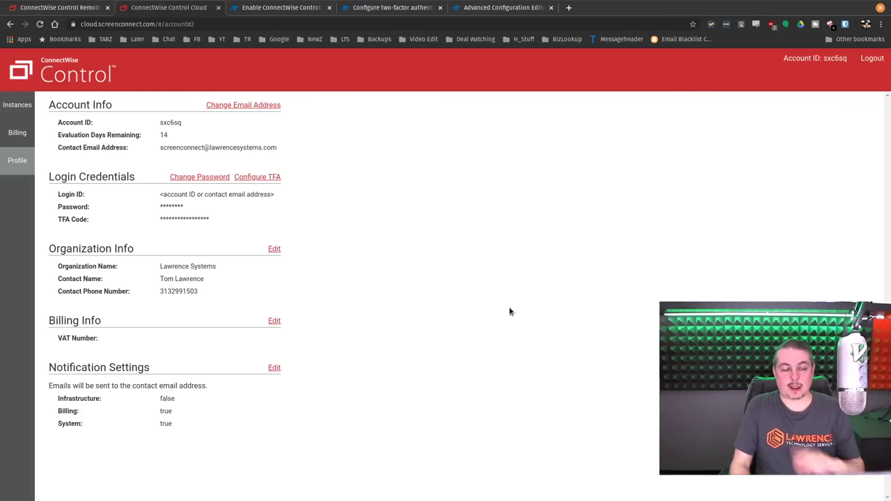
{"action": "key", "text": "ctrl+Page_Up"}
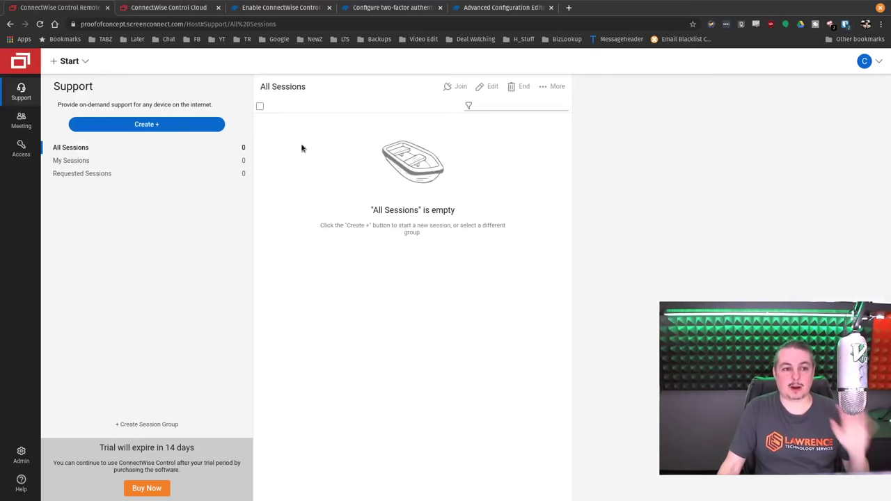
{"action": "left_click", "coordinate": [174, 6]}
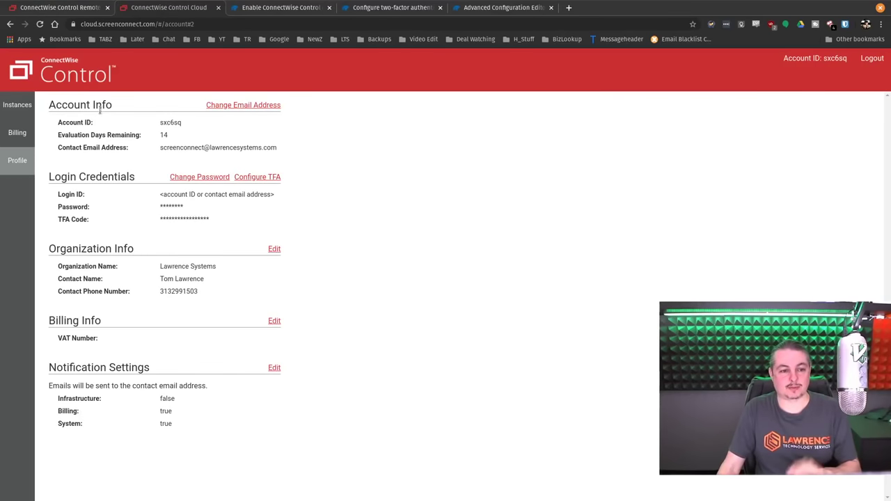
{"action": "double_click", "coordinate": [92, 135]}
{"action": "triple_click", "coordinate": [90, 136]}
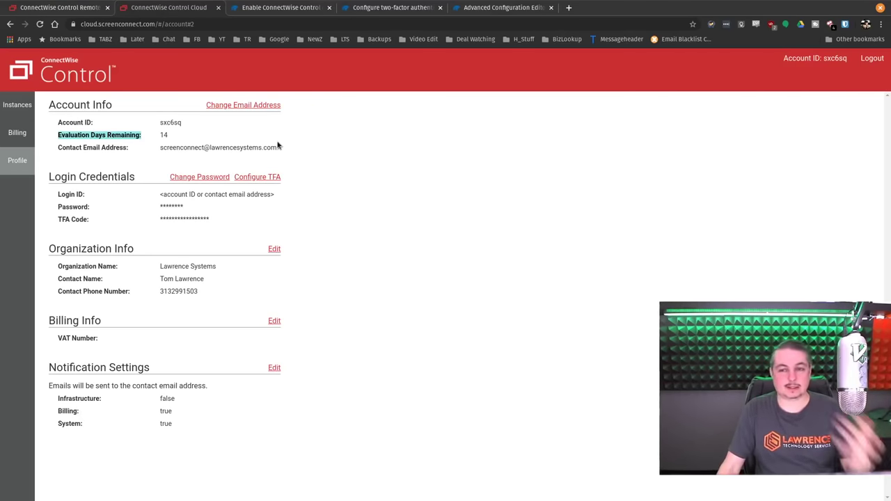
{"action": "triple_click", "coordinate": [224, 148]}
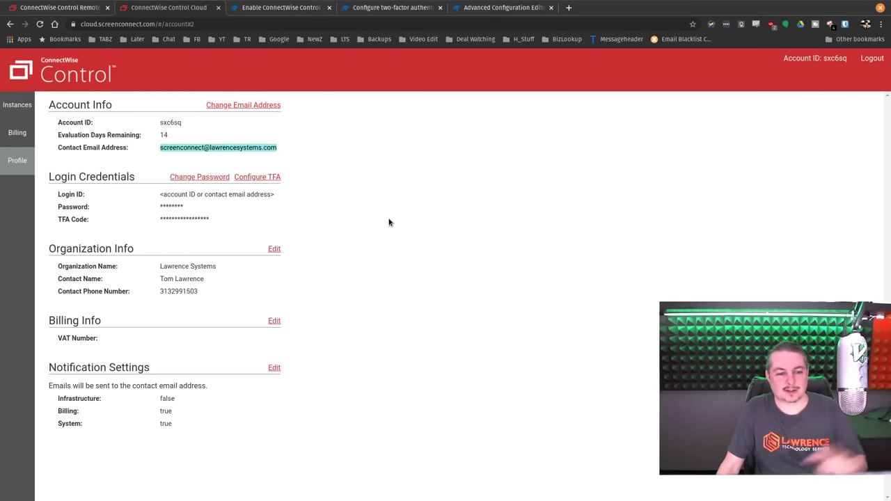
{"action": "double_click", "coordinate": [192, 291]}
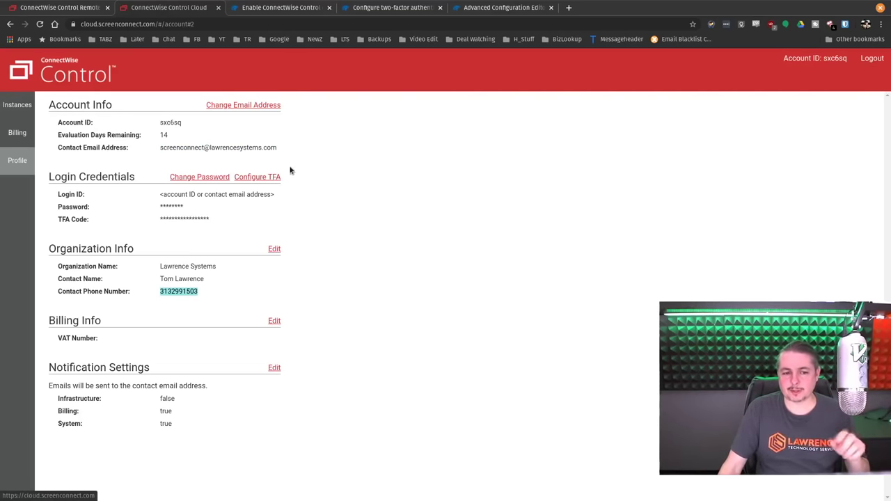
{"action": "key", "text": "ctrl+Tab"}
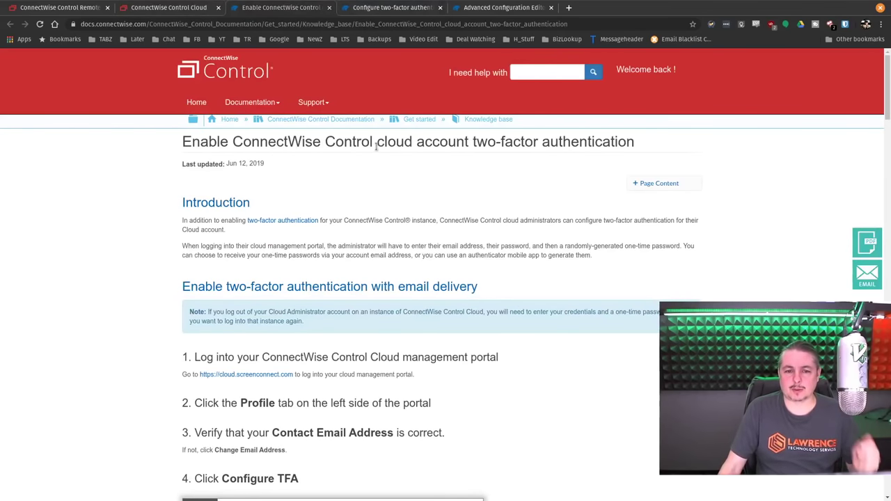
{"action": "scroll", "coordinate": [425, 244], "scroll_direction": "down", "scroll_amount": 3}
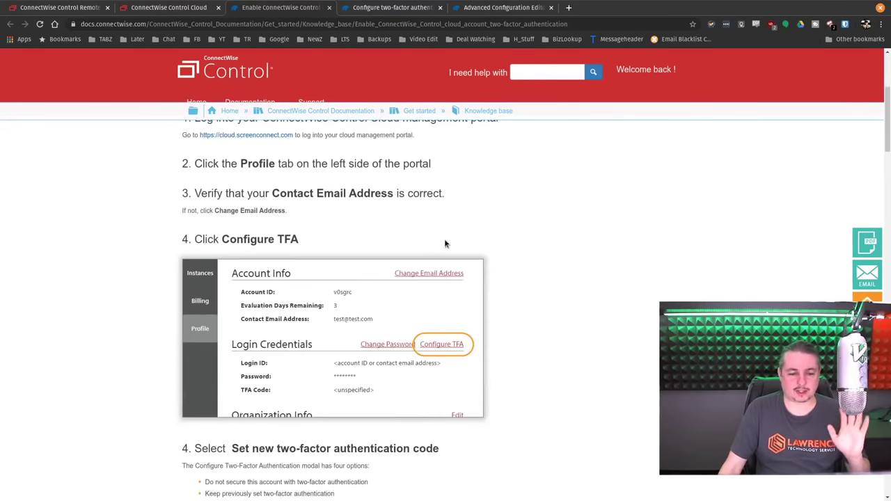
{"action": "scroll", "coordinate": [519, 281], "scroll_direction": "down", "scroll_amount": 6}
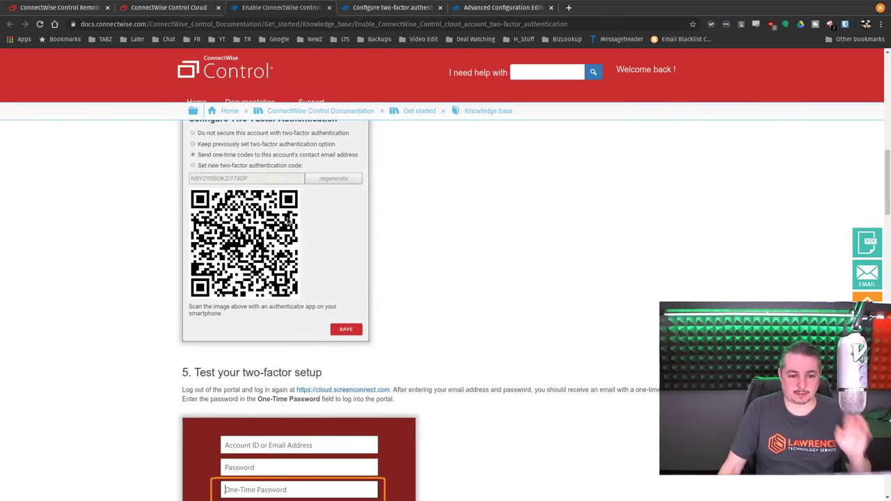
{"action": "scroll", "coordinate": [426, 317], "scroll_direction": "down", "scroll_amount": 2}
{"action": "scroll", "coordinate": [426, 317], "scroll_direction": "up", "scroll_amount": 2}
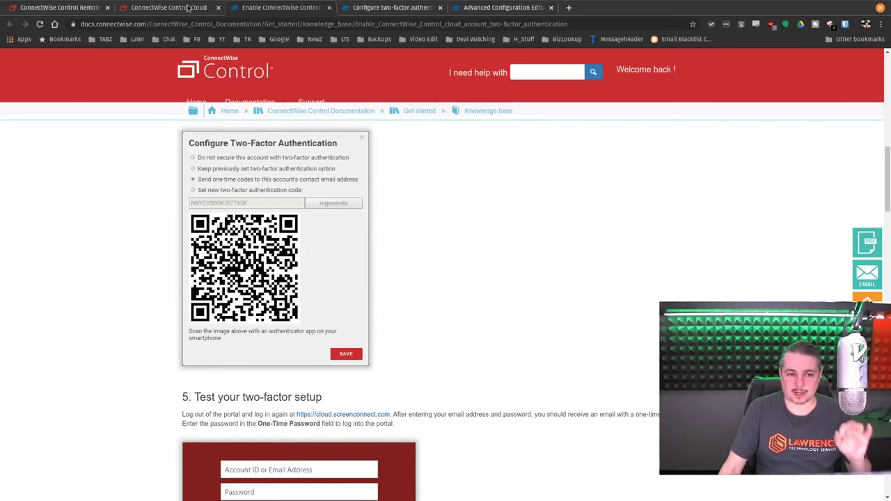
{"action": "left_click", "coordinate": [185, 8]}
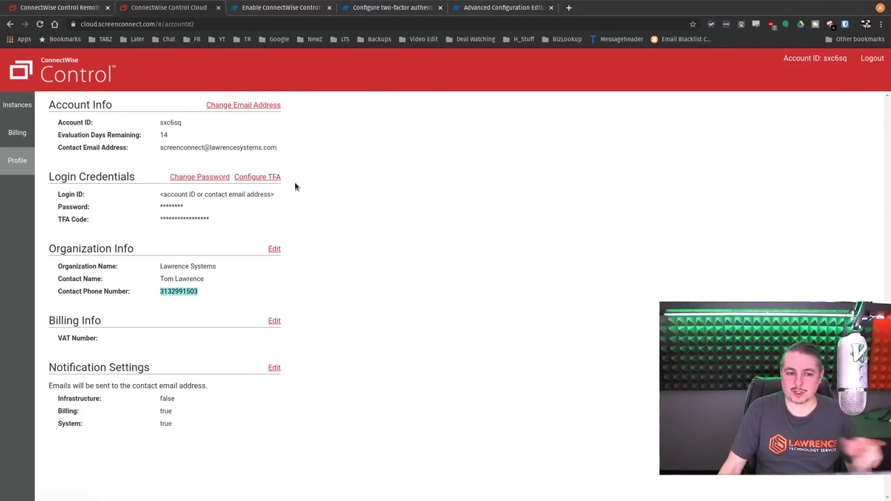
{"action": "left_click", "coordinate": [266, 177]}
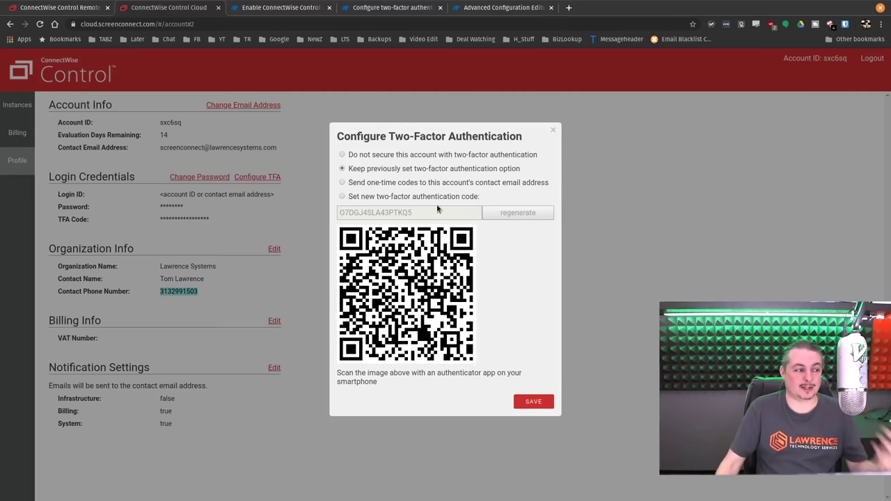
{"action": "left_click", "coordinate": [342, 198]}
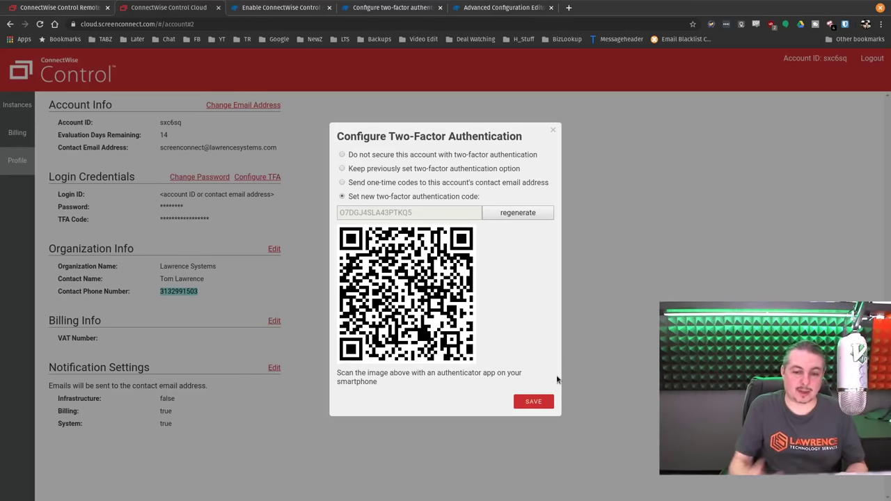
{"action": "left_click", "coordinate": [553, 130]}
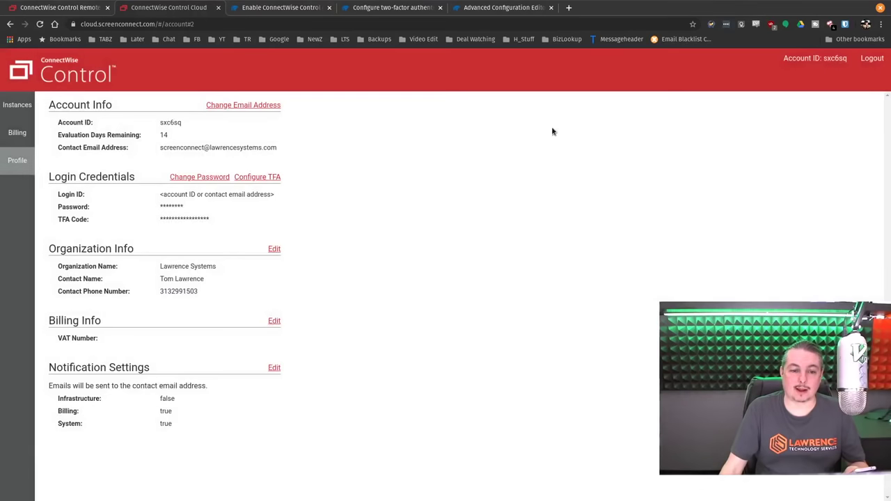
- Glance at the TFA settings again, then switch to the Shutter screenshot requesting an emailed one-time password
{"action": "left_click", "coordinate": [270, 179]}
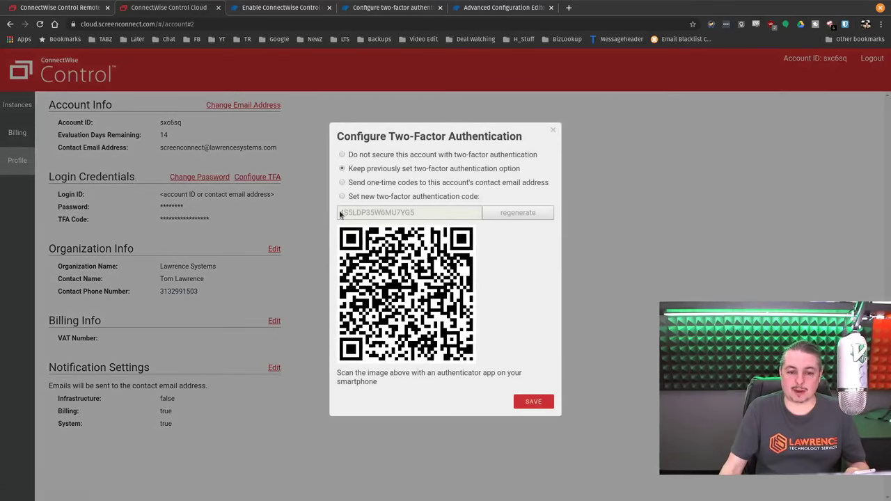
{"action": "left_click", "coordinate": [552, 130]}
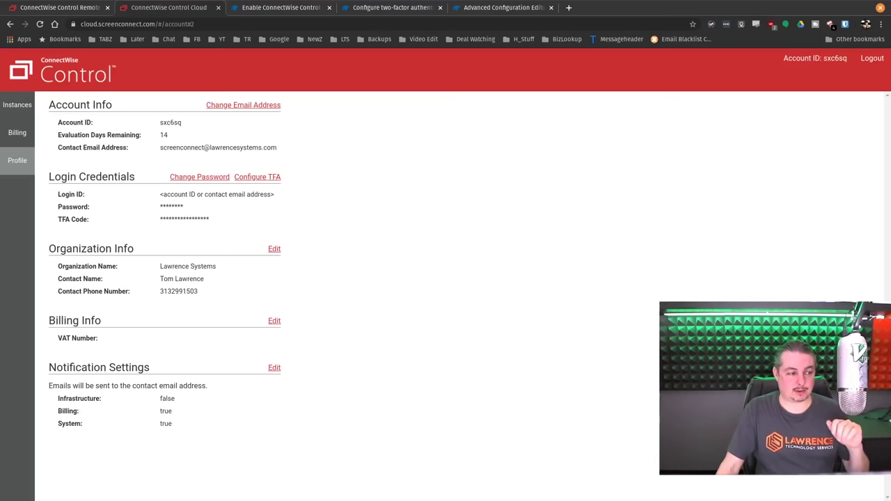
{"action": "key", "text": "alt+Tab"}
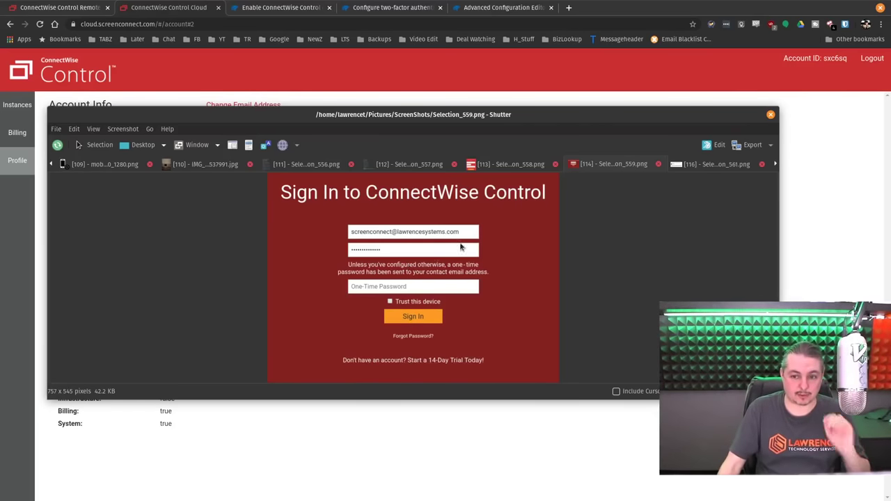
- Close the Shutter window, return to the Control tab, and edit someuser under Admin > Security
{"action": "left_click_drag", "start_coordinate": [592, 118], "coordinate": [230, 114]}
{"action": "left_click", "coordinate": [408, 109]}
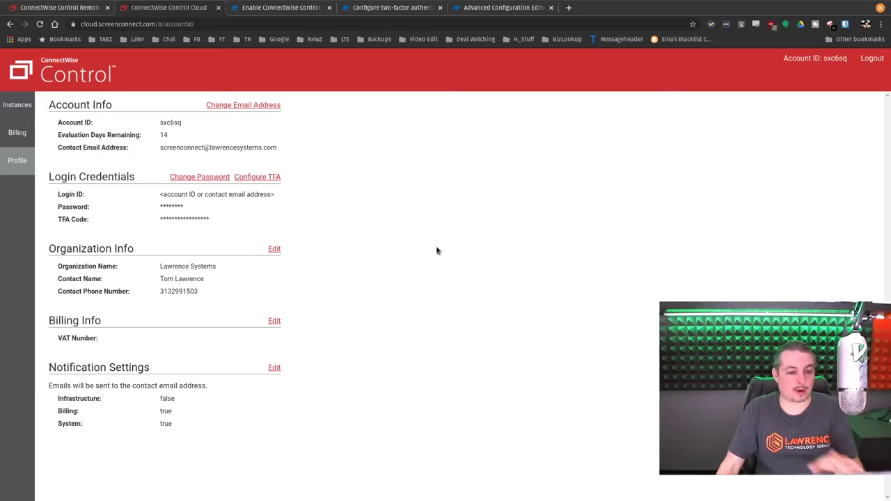
{"action": "key", "text": "ctrl+Tab"}
{"action": "key", "text": "ctrl+Tab"}
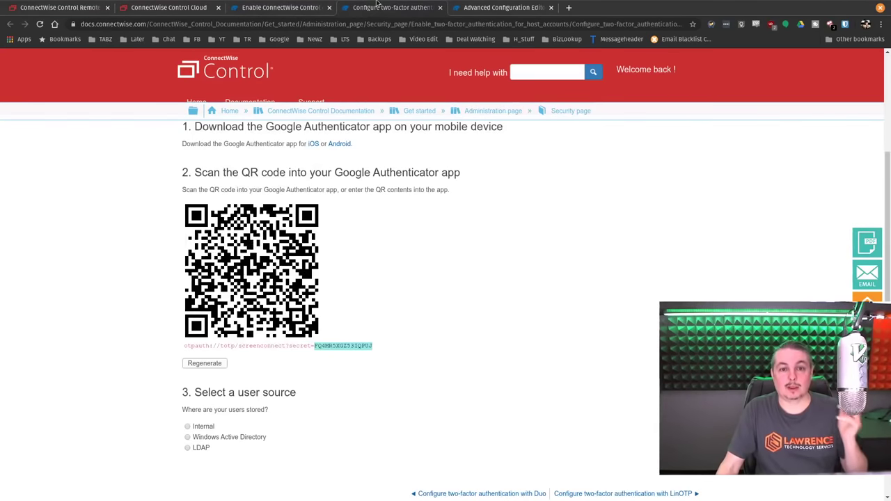
{"action": "scroll", "coordinate": [548, 289], "scroll_direction": "up", "scroll_amount": 3}
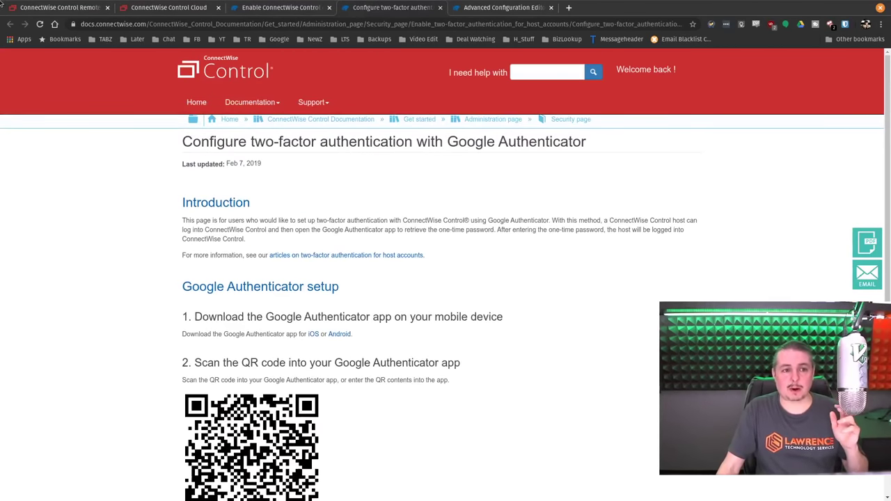
{"action": "left_click", "coordinate": [60, 7]}
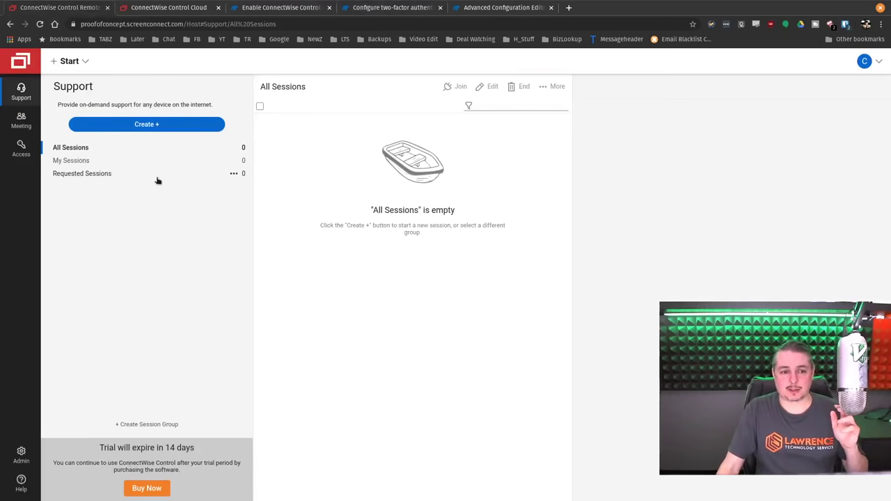
{"action": "left_click", "coordinate": [20, 451]}
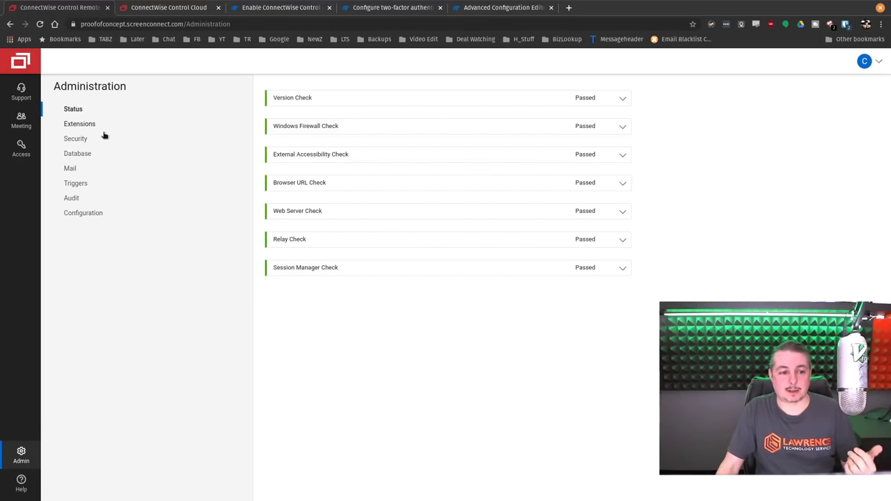
{"action": "left_click", "coordinate": [77, 139]}
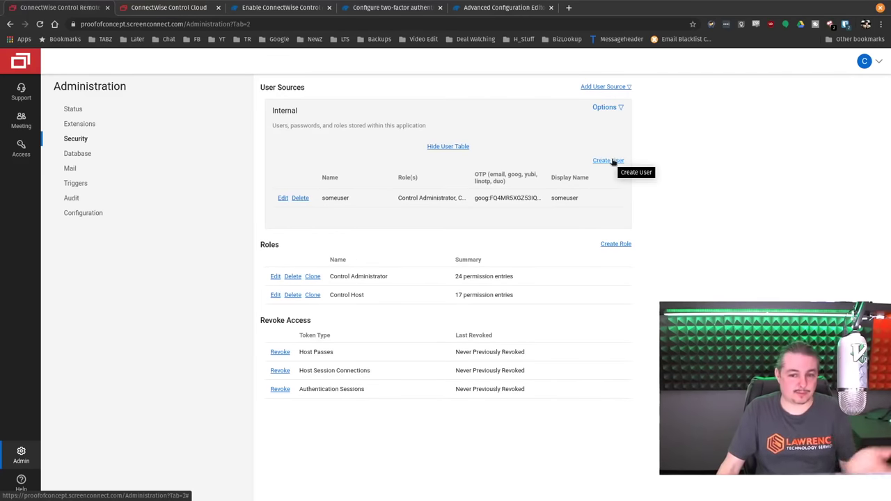
{"action": "left_click", "coordinate": [282, 197]}
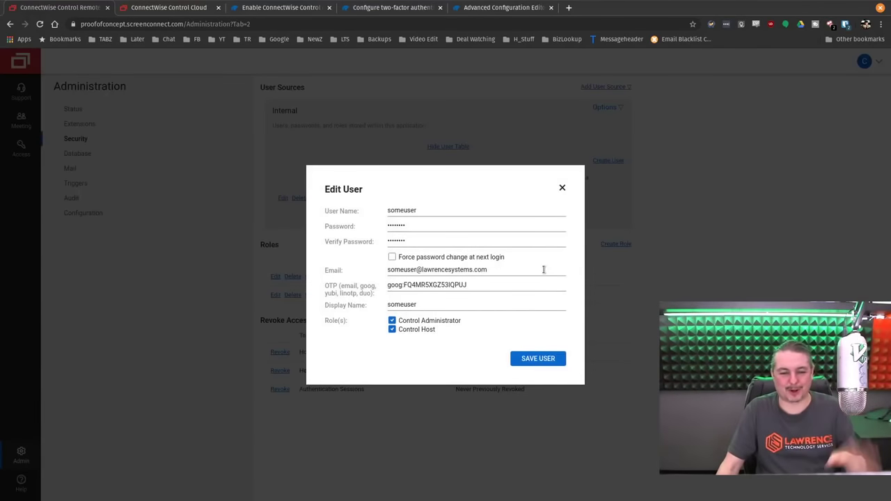
- Select someuser's existing OTP value and look over the Google Authenticator setup article
{"action": "left_click", "coordinate": [486, 285]}
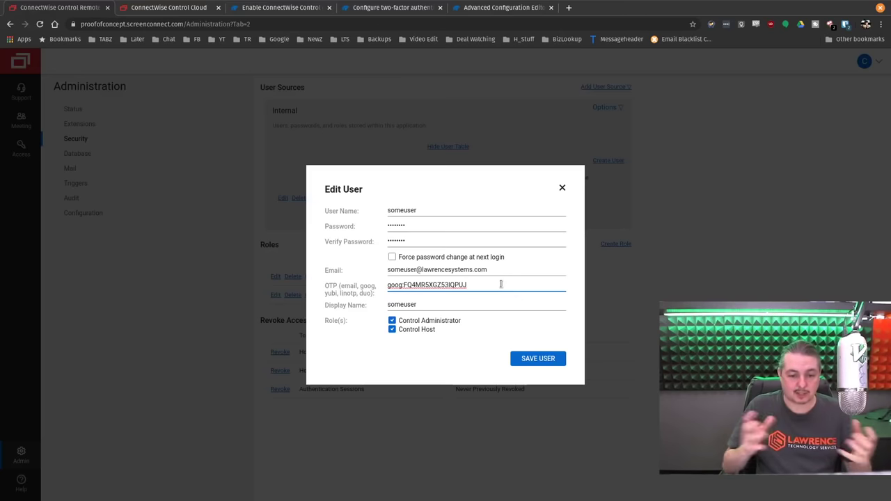
{"action": "triple_click", "coordinate": [500, 284]}
{"action": "left_click", "coordinate": [501, 284]}
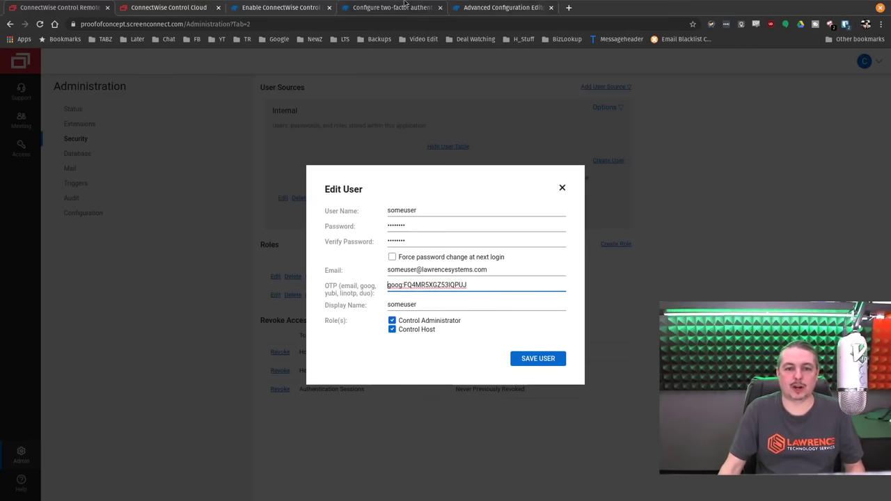
{"action": "left_click", "coordinate": [394, 7]}
{"action": "scroll", "coordinate": [368, 230], "scroll_direction": "down", "scroll_amount": 4}
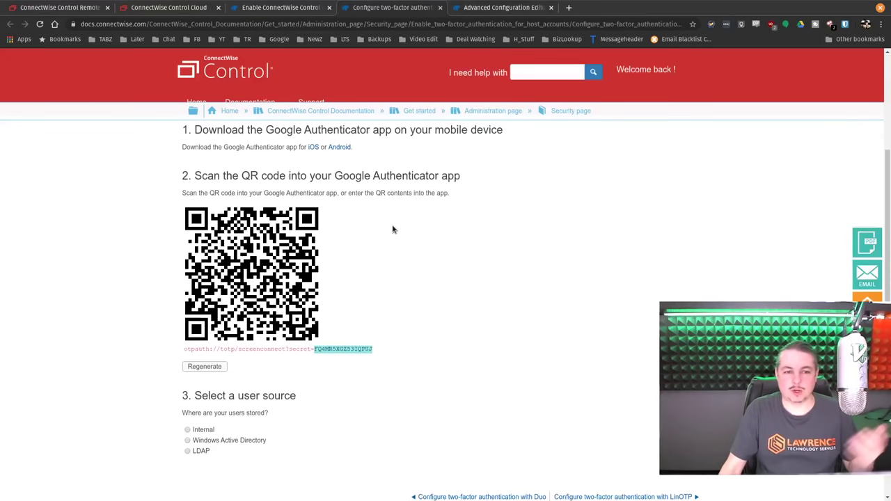
{"action": "scroll", "coordinate": [408, 170], "scroll_direction": "up", "scroll_amount": 3}
{"action": "scroll", "coordinate": [354, 278], "scroll_direction": "down", "scroll_amount": 2}
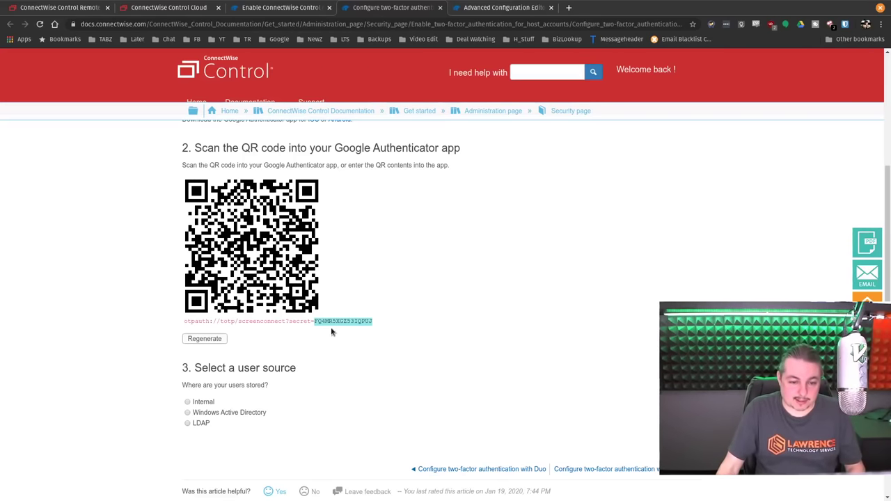
- Copy the secret from the authenticator link into someuser's OTP field and close the form
{"action": "left_click", "coordinate": [327, 322]}
{"action": "left_click_drag", "start_coordinate": [316, 322], "coordinate": [372, 321]}
{"action": "right_click", "coordinate": [372, 321]}
{"action": "left_click", "coordinate": [380, 328]}
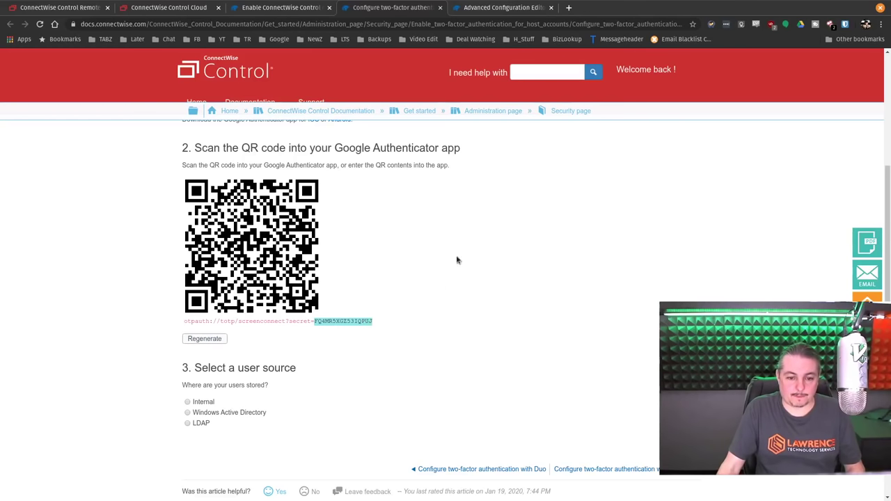
{"action": "left_click", "coordinate": [70, 5]}
{"action": "left_click", "coordinate": [527, 282]}
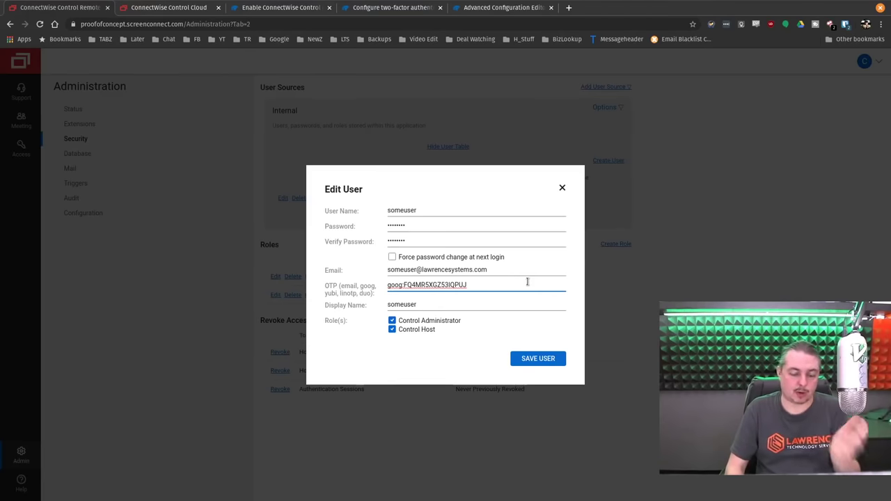
{"action": "left_click", "coordinate": [562, 188]}
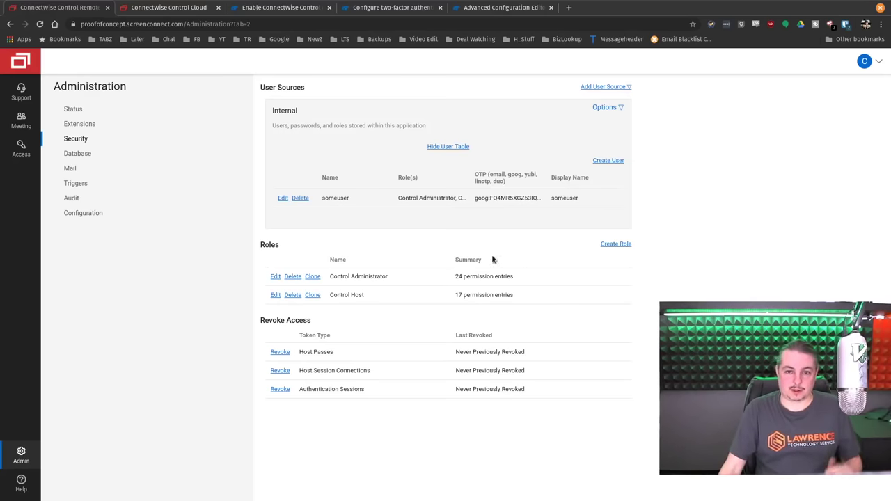
- In the incognito window, open Forgot Password, type the user name, then go back to Login
{"action": "key", "text": "ctrl+alt+Right"}
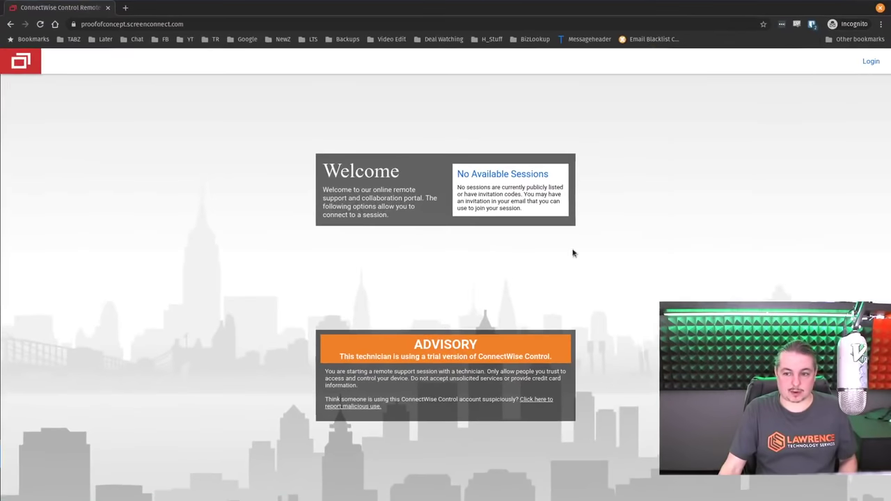
{"action": "left_click", "coordinate": [870, 67]}
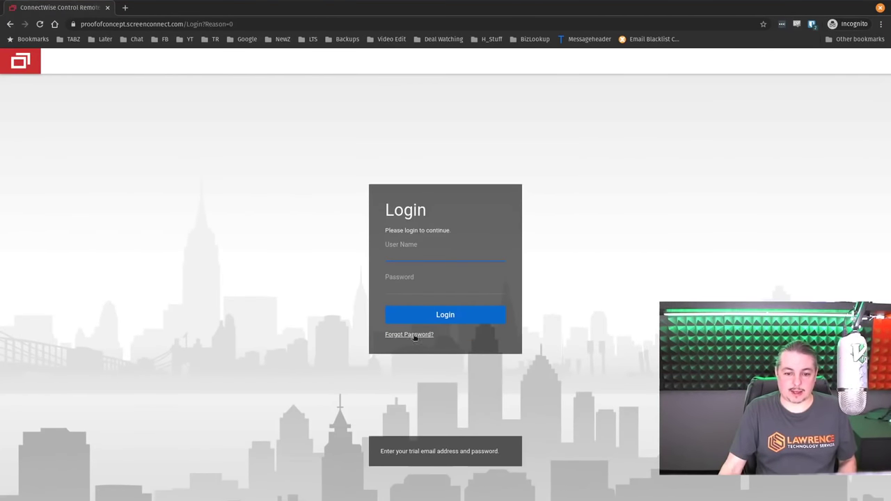
{"action": "left_click", "coordinate": [411, 335]}
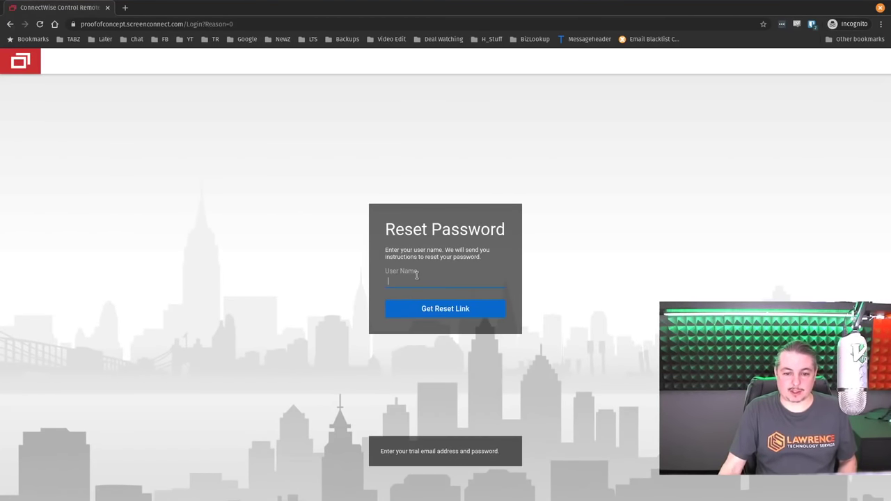
{"action": "type", "text": "someuser"}
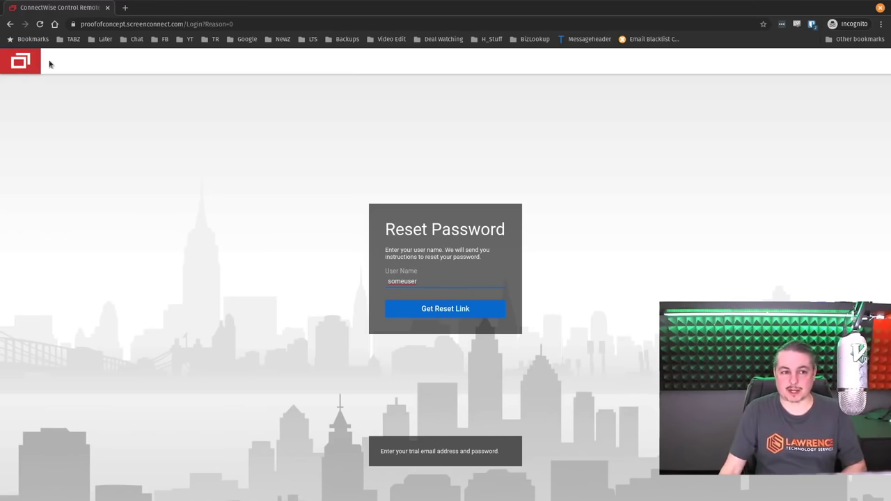
{"action": "left_click", "coordinate": [10, 23]}
- Return to the private sign-in window and log in with someuser's password
{"action": "key", "text": "super"}
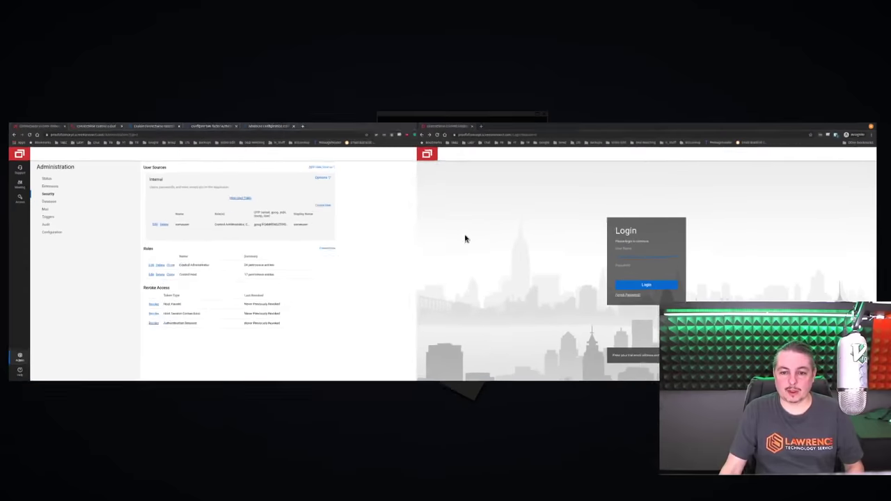
{"action": "left_click", "coordinate": [315, 256]}
{"action": "key", "text": "super"}
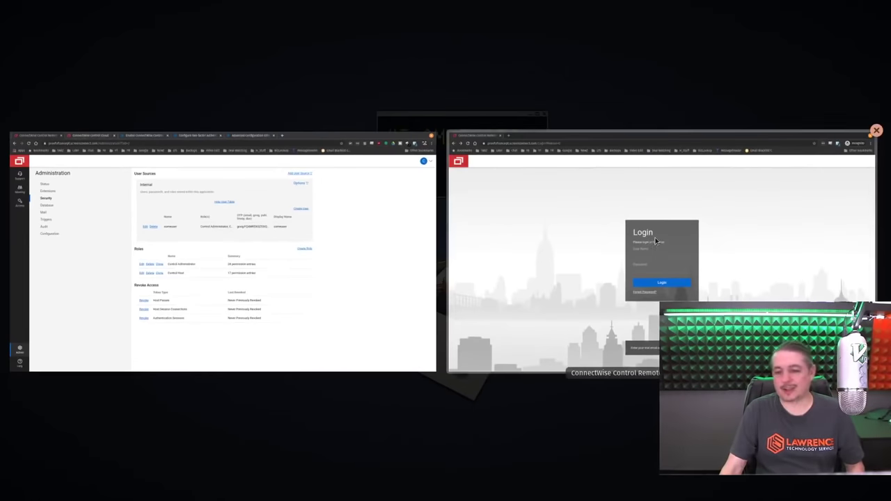
{"action": "left_click", "coordinate": [543, 279]}
{"action": "key", "text": "Tab"}
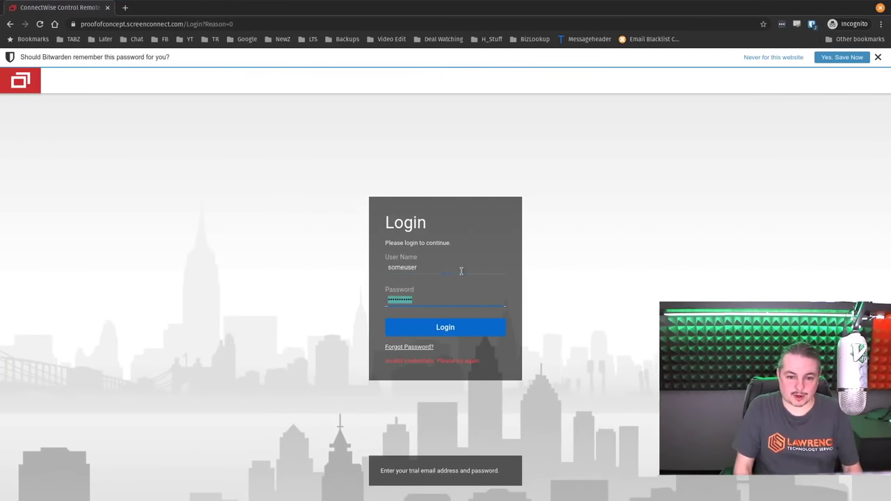
{"action": "type", "text": "•••••••••••"}
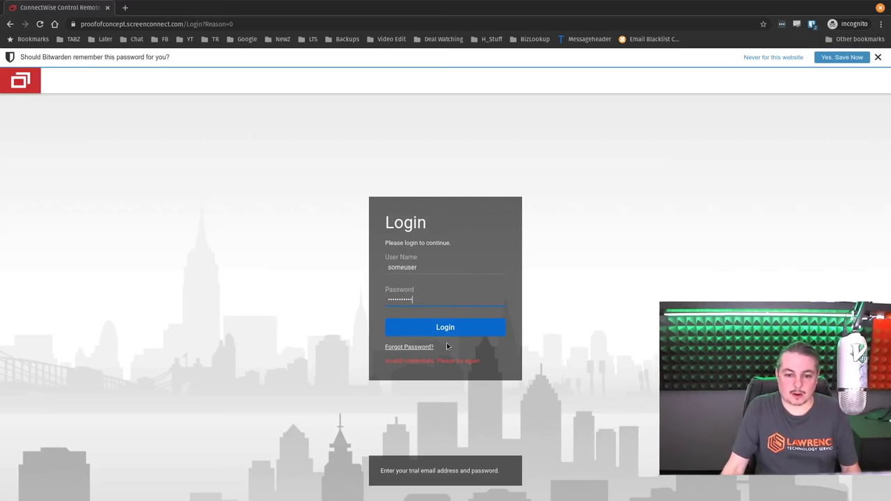
{"action": "left_click", "coordinate": [447, 329]}
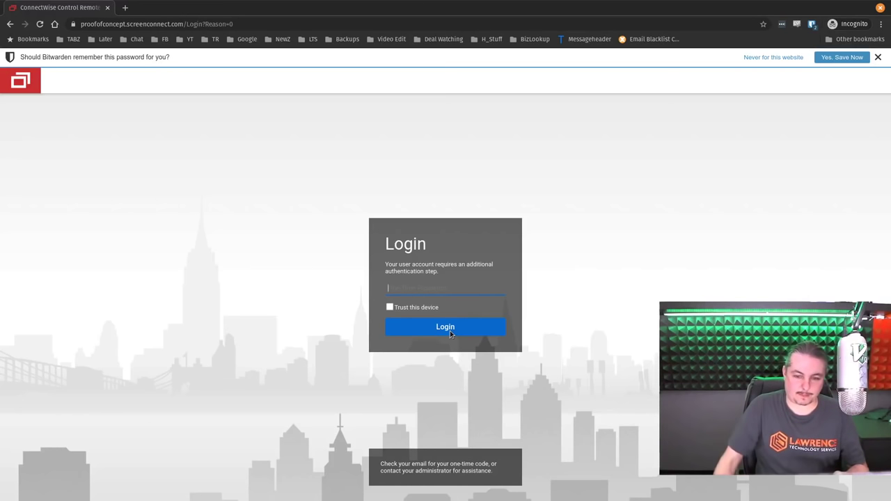
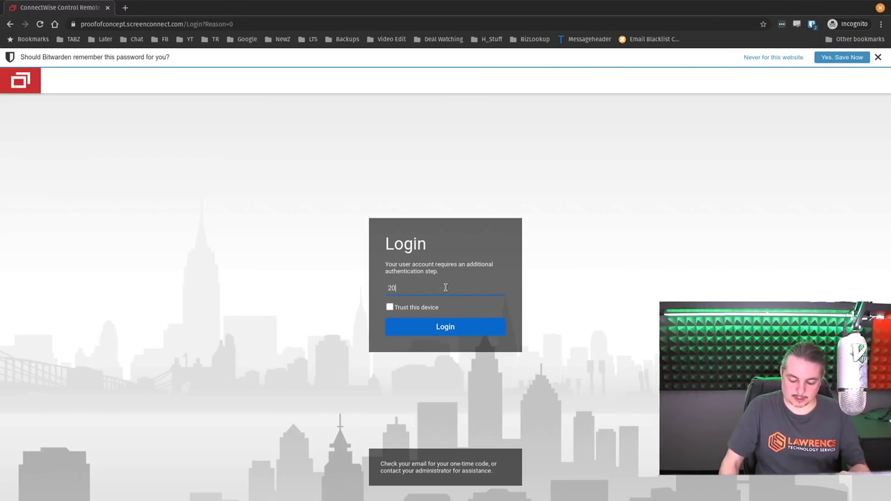
- Enter the authenticator one-time code, retype it when rejected, and dismiss the password-saving prompt
{"action": "key", "text": "BackSpace"}
{"action": "key", "text": "BackSpace"}
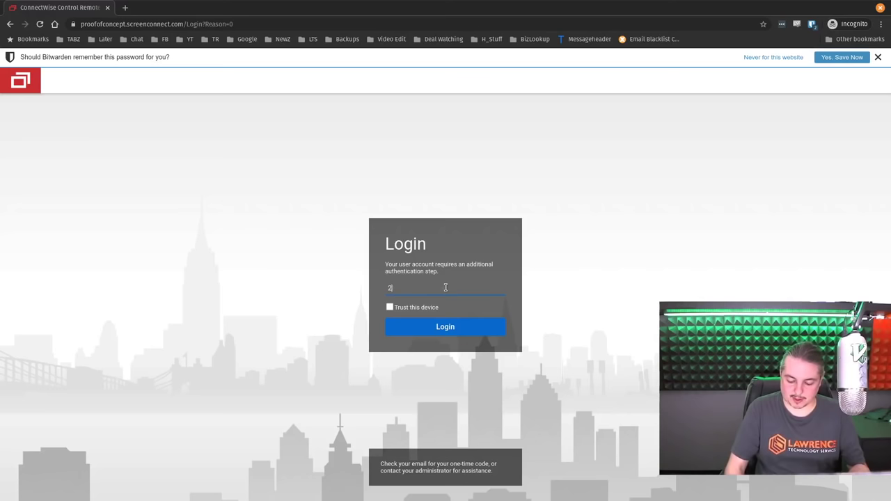
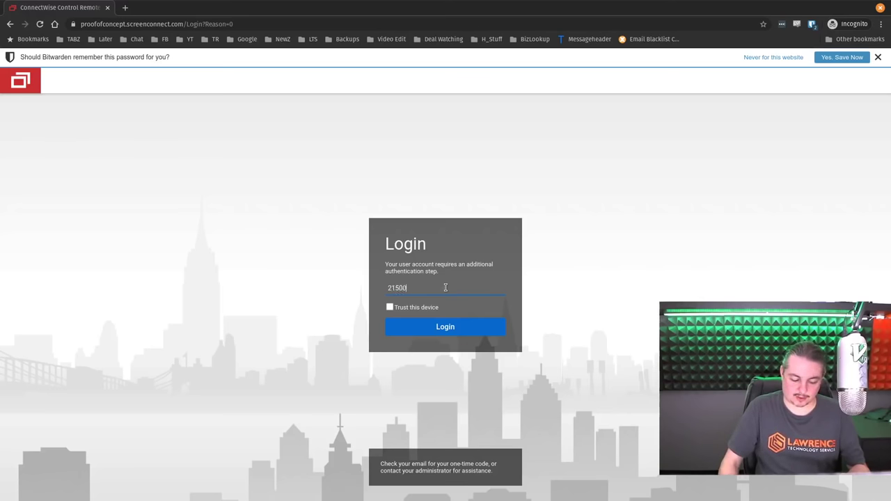
{"action": "left_click", "coordinate": [431, 325]}
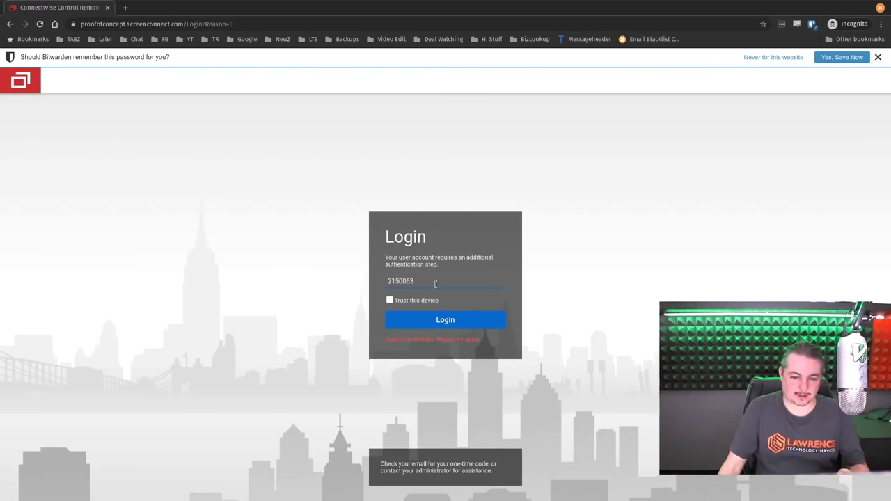
{"action": "double_click", "coordinate": [435, 284]}
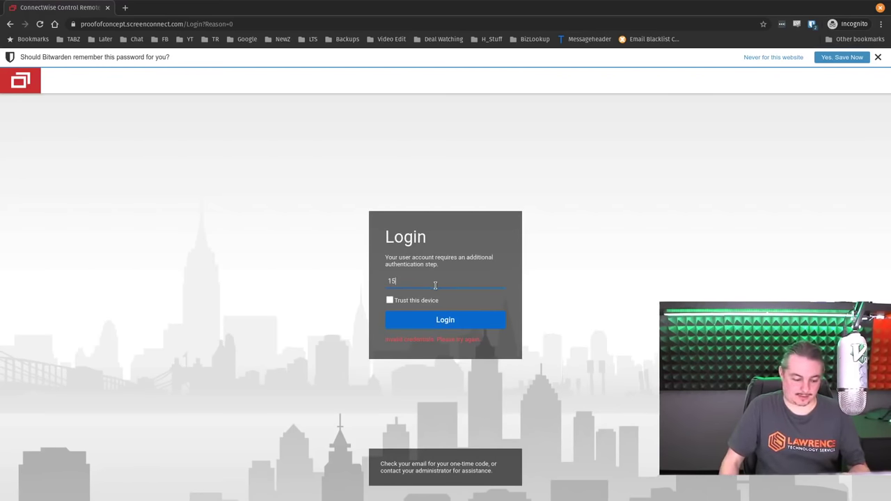
{"action": "key", "text": "Return"}
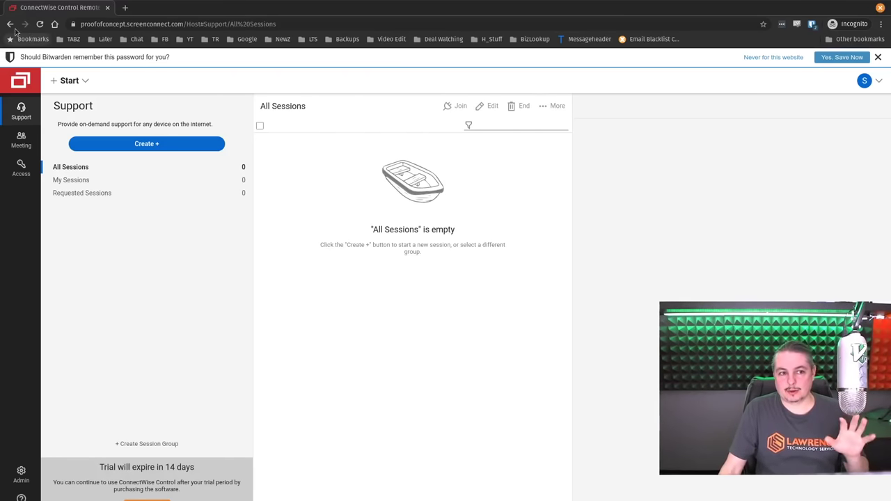
{"action": "left_click", "coordinate": [878, 56]}
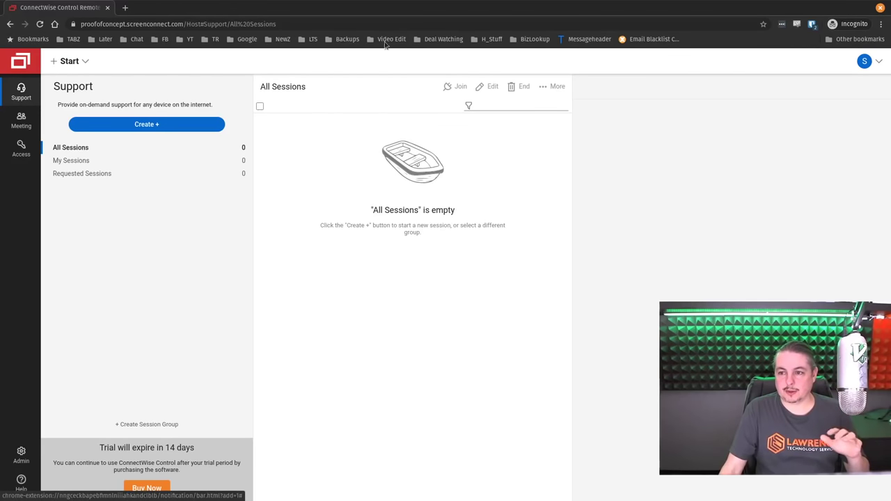
{"action": "left_click", "coordinate": [863, 62]}
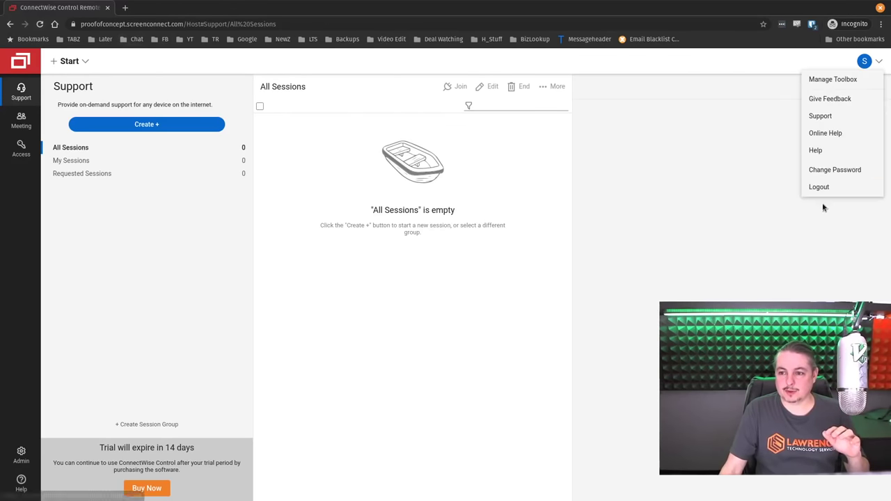
- Log out and trim the address to the site's bare domain to load the Welcome page
{"action": "left_click", "coordinate": [824, 193]}
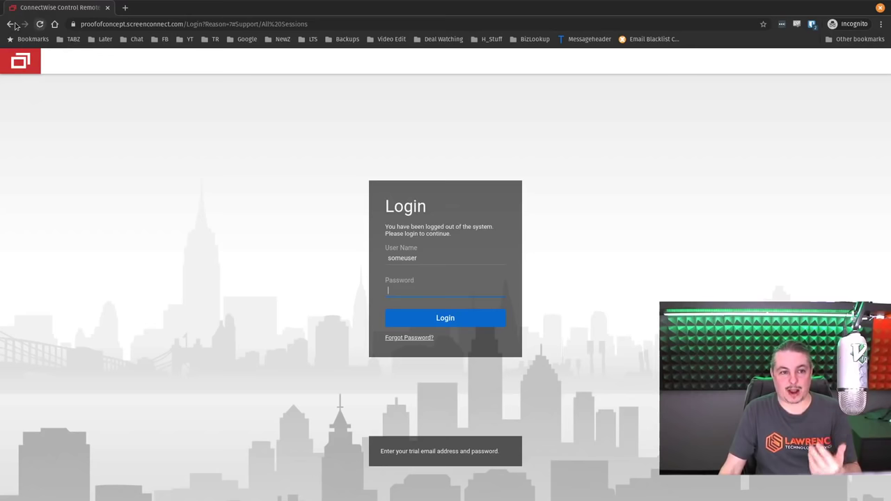
{"action": "left_click", "coordinate": [40, 24]}
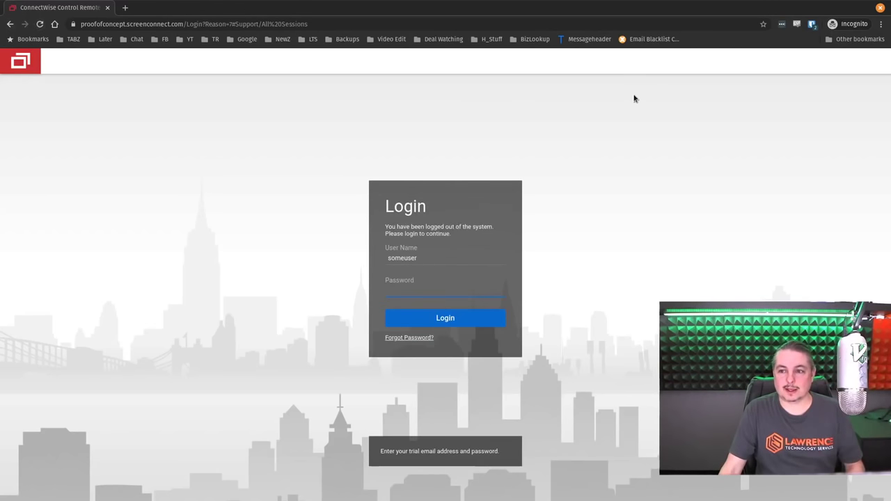
{"action": "left_click", "coordinate": [327, 21]}
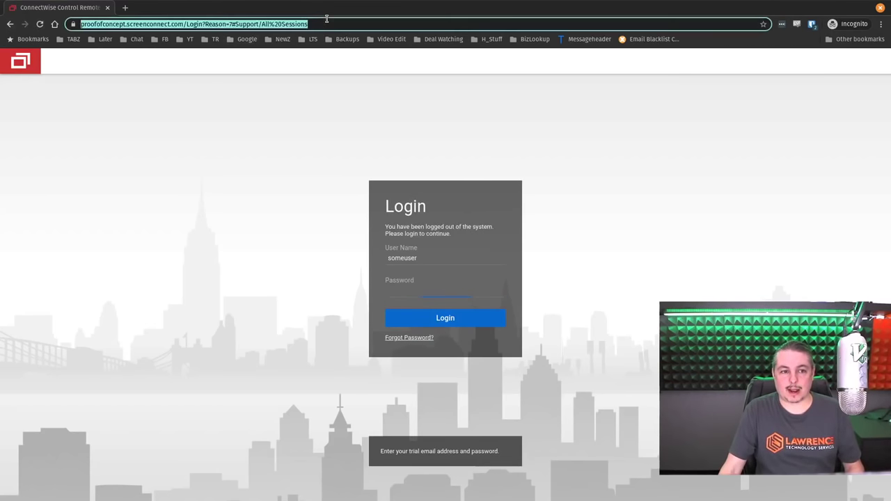
{"action": "key", "text": "End"}
{"action": "key", "text": "ctrl+shift+Left"}
{"action": "key", "text": "ctrl+shift+Left"}
{"action": "key", "text": "ctrl+shift+Left"}
{"action": "key", "text": "ctrl+shift+Left"}
{"action": "key", "text": "ctrl+shift+Left"}
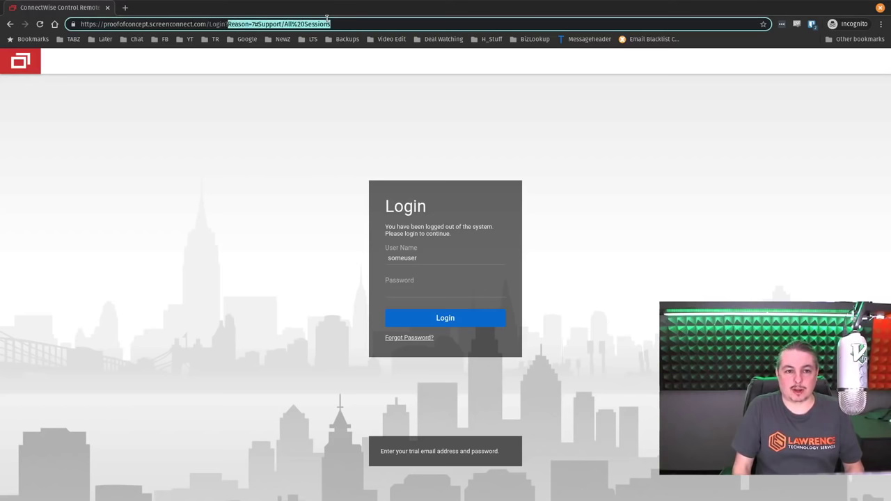
{"action": "key", "text": "ctrl+shift+Left"}
{"action": "key", "text": "BackSpace"}
{"action": "key", "text": "Return"}
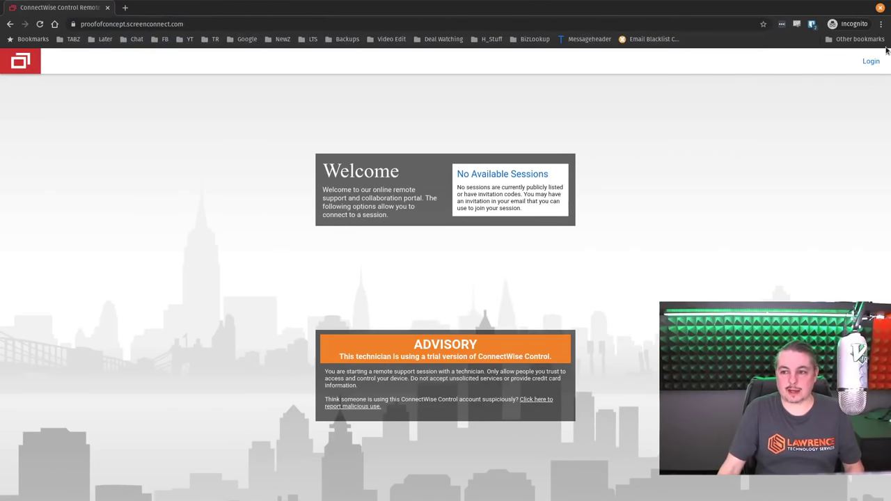
- Open Login, then Forgot Password, and select the login path in the address bar
{"action": "left_click", "coordinate": [871, 61]}
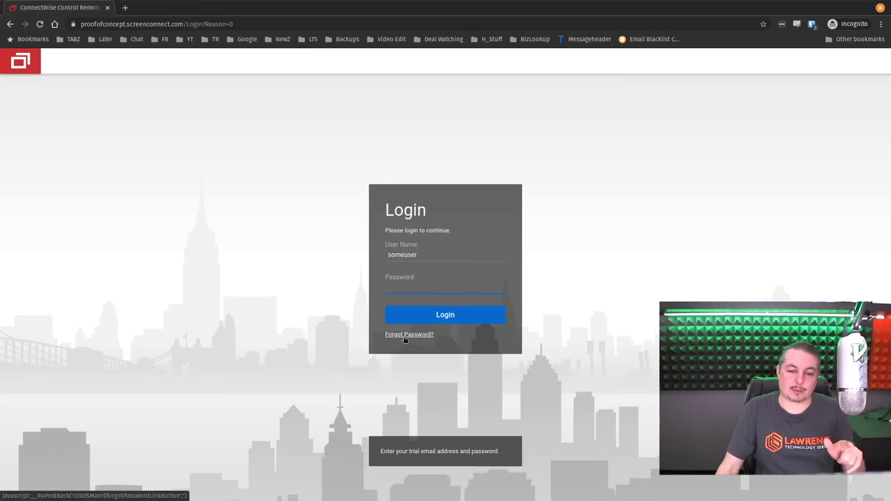
{"action": "left_click", "coordinate": [405, 337]}
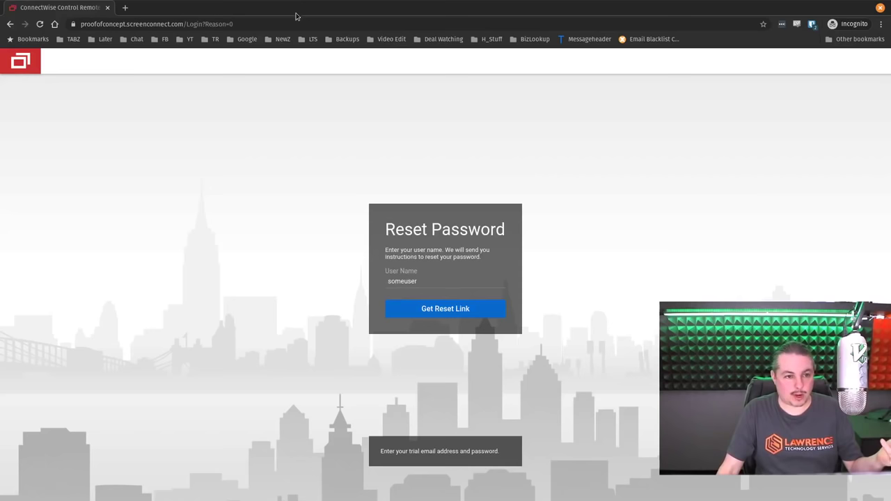
{"action": "left_click", "coordinate": [287, 21]}
{"action": "left_click", "coordinate": [287, 22]}
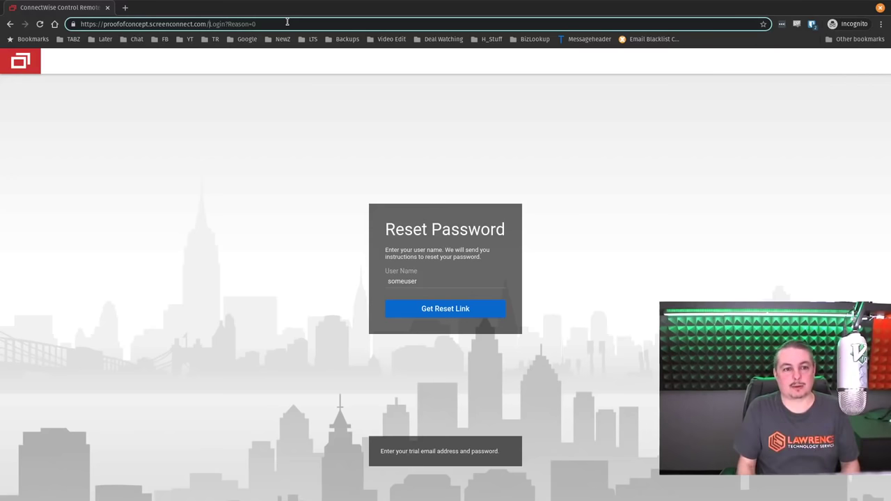
{"action": "key", "text": "ctrl+shift+Left"}
{"action": "key", "text": "ctrl+shift+Left"}
{"action": "key", "text": "ctrl+shift+Left"}
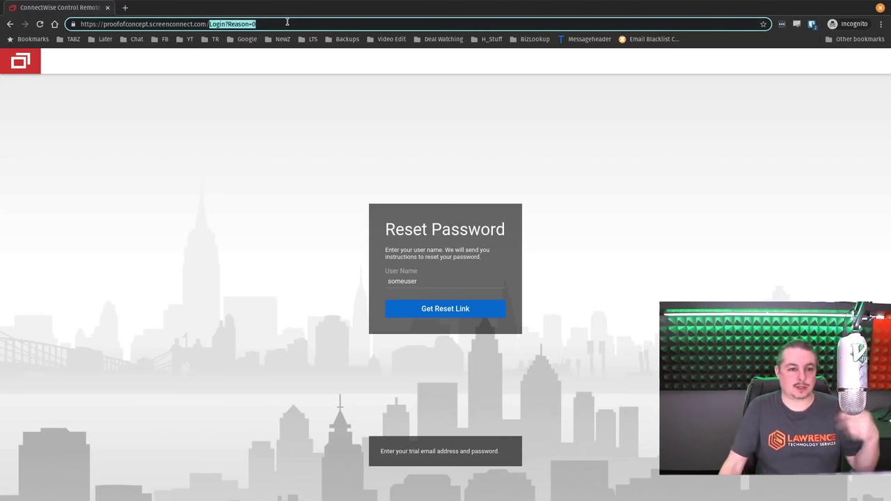
- Search the extension marketplace for Advanced Configuration Editor, copying its name from the documentation
{"action": "left_click", "coordinate": [879, 8]}
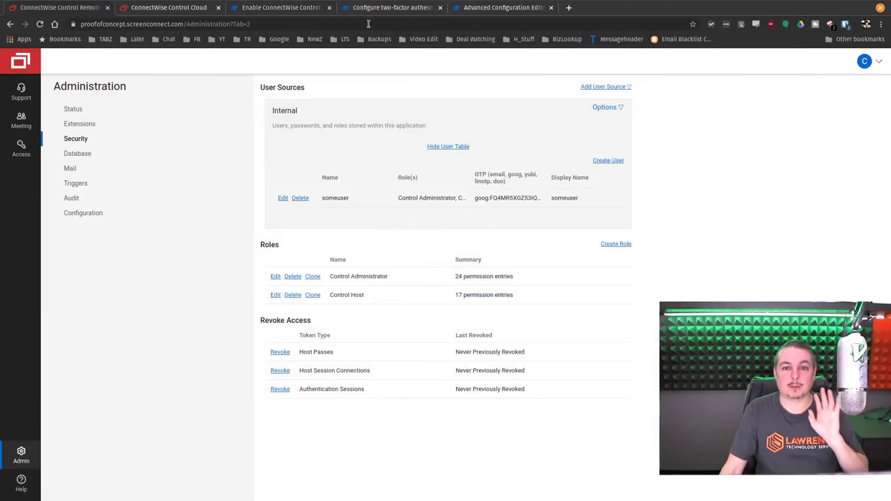
{"action": "left_click", "coordinate": [481, 8]}
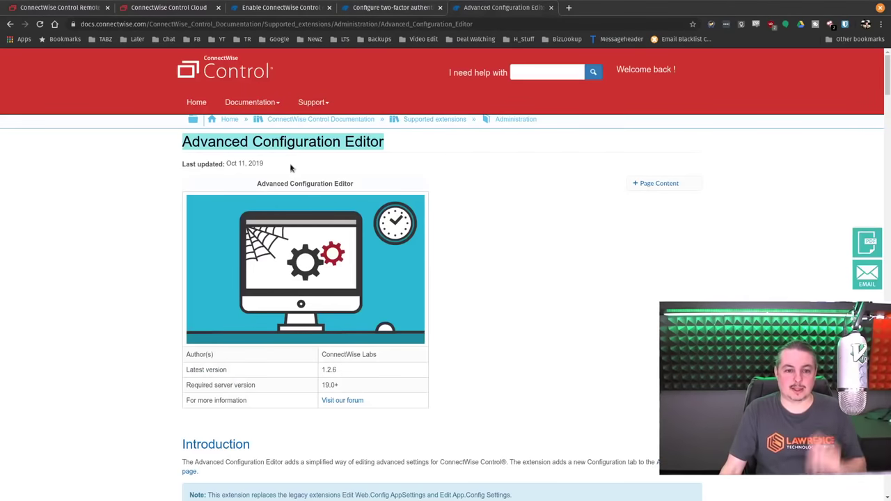
{"action": "right_click", "coordinate": [300, 133]}
{"action": "left_click", "coordinate": [313, 140]}
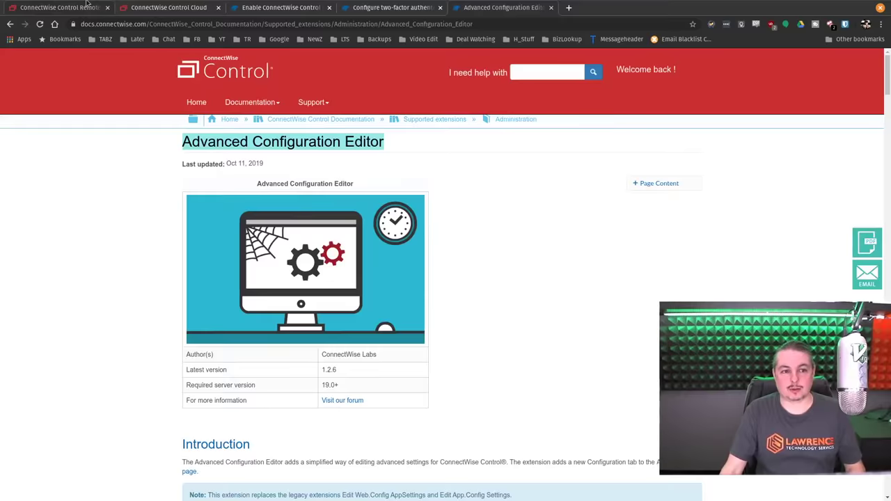
{"action": "left_click", "coordinate": [87, 4]}
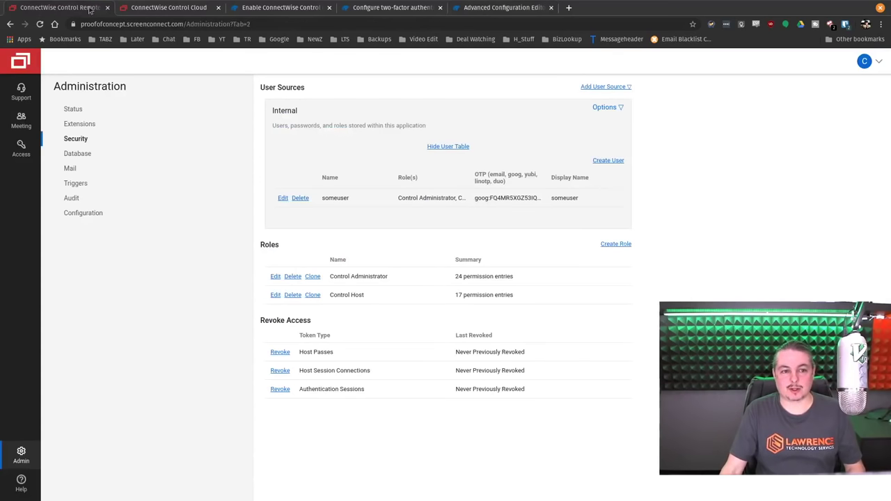
{"action": "left_click", "coordinate": [71, 127]}
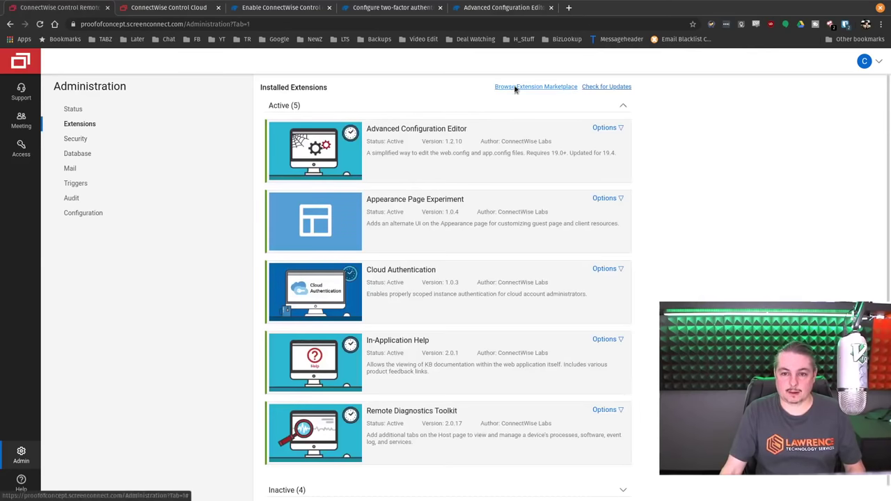
{"action": "left_click", "coordinate": [515, 87]}
{"action": "left_click", "coordinate": [798, 108]}
{"action": "type", "text": "Advanced Configuration Editor"}
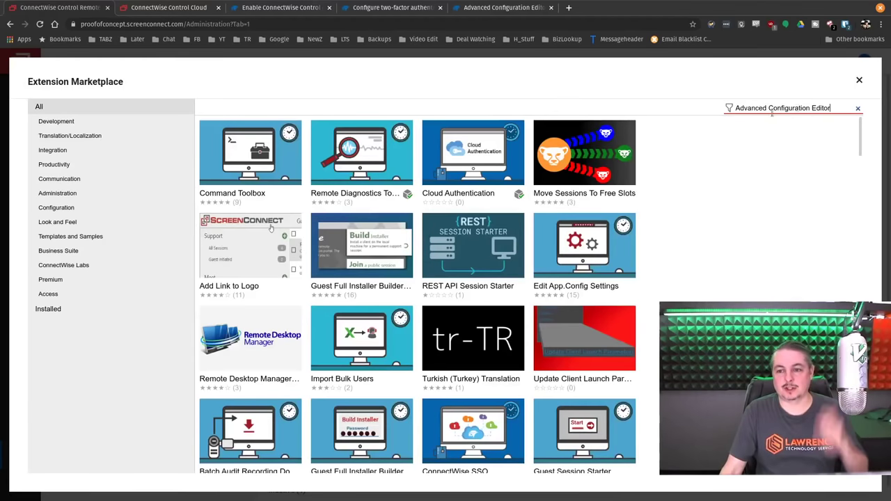
{"action": "left_click", "coordinate": [240, 151]}
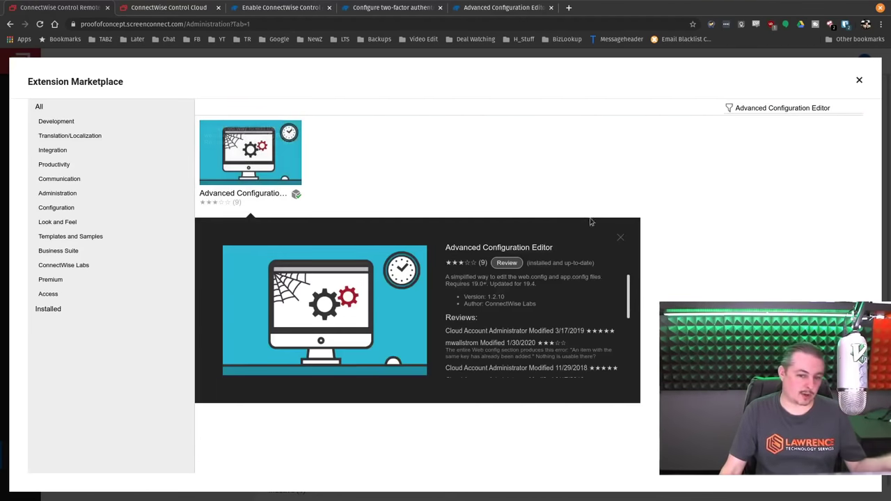
{"action": "left_click", "coordinate": [859, 80]}
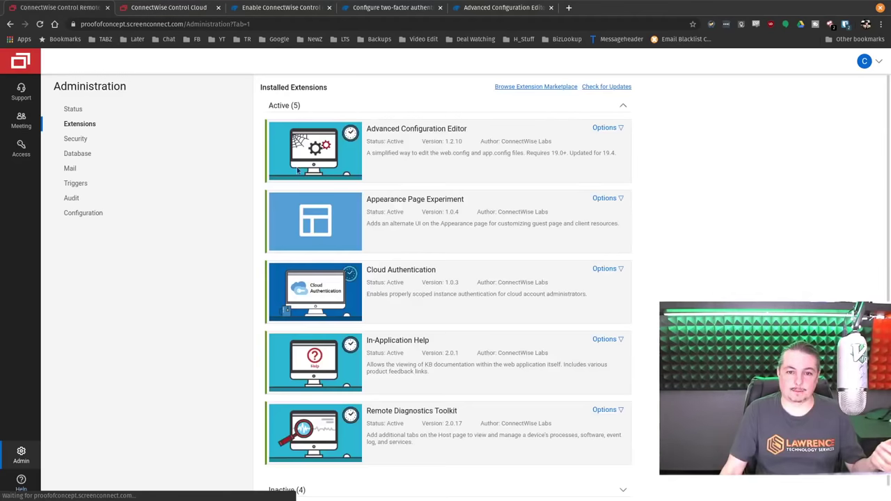
- Open the Configuration page and peek at Quick Settings without changes
{"action": "left_click", "coordinate": [97, 215]}
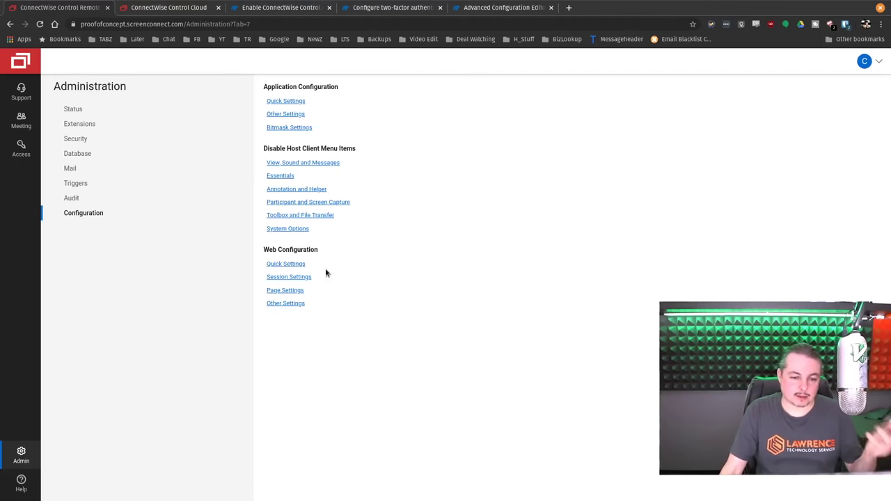
{"action": "left_click", "coordinate": [292, 265]}
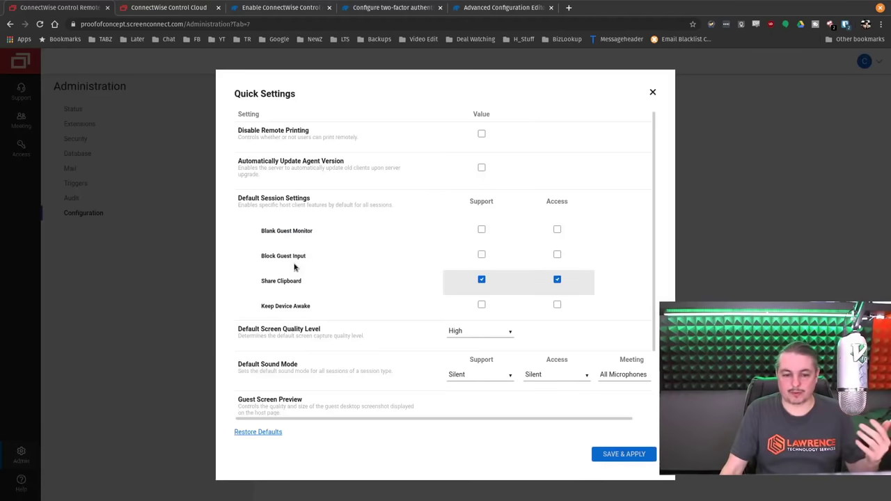
{"action": "left_click", "coordinate": [652, 91]}
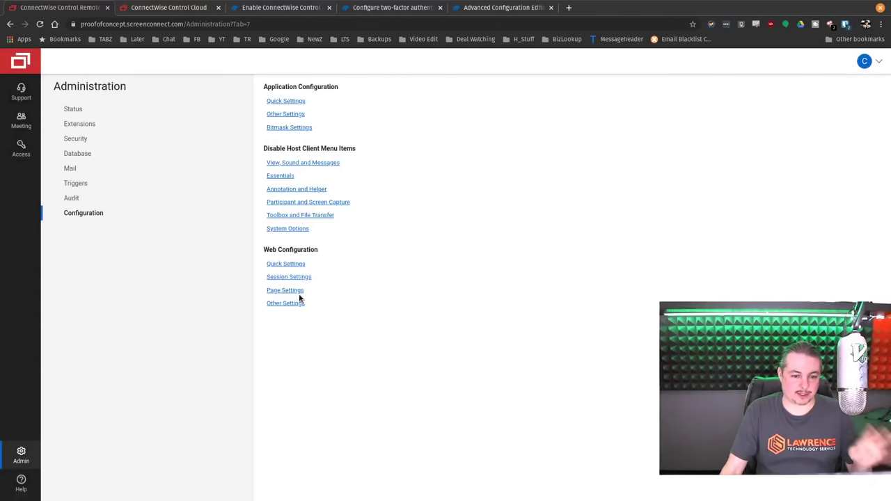
- Open Page Settings and inspect the host and admin Block IP and Restrict to IP Addresses boxes
{"action": "left_click", "coordinate": [298, 291]}
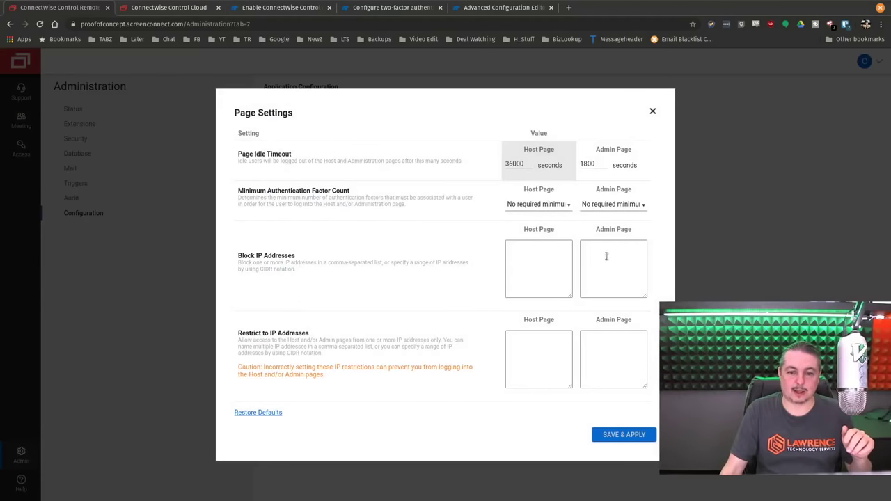
{"action": "left_click", "coordinate": [563, 264]}
{"action": "left_click", "coordinate": [614, 270]}
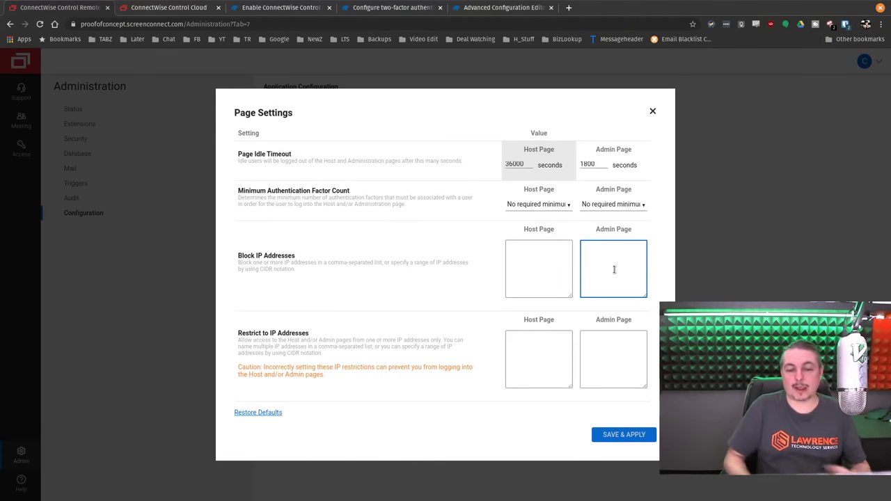
{"action": "left_click", "coordinate": [533, 349]}
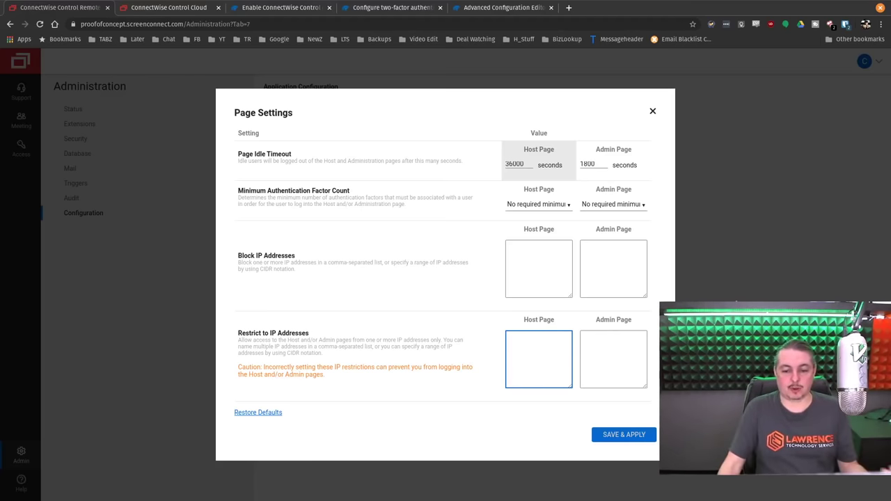
{"action": "left_click", "coordinate": [637, 374]}
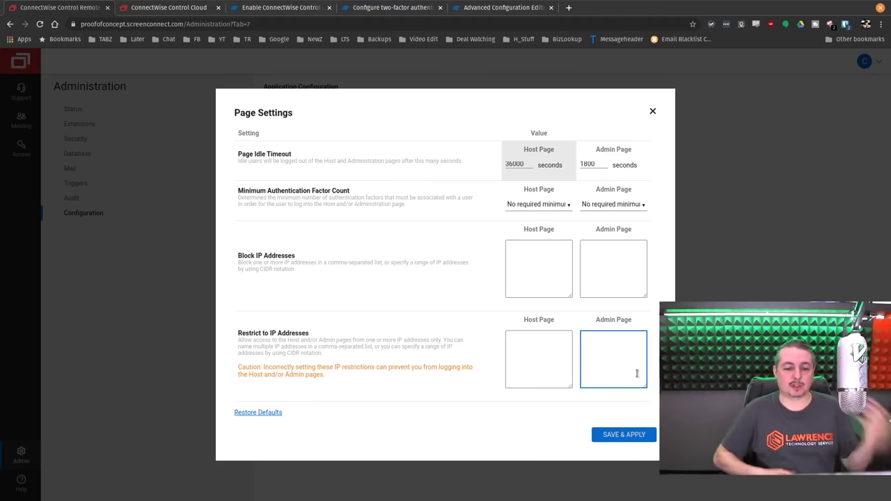
{"action": "left_click", "coordinate": [557, 356]}
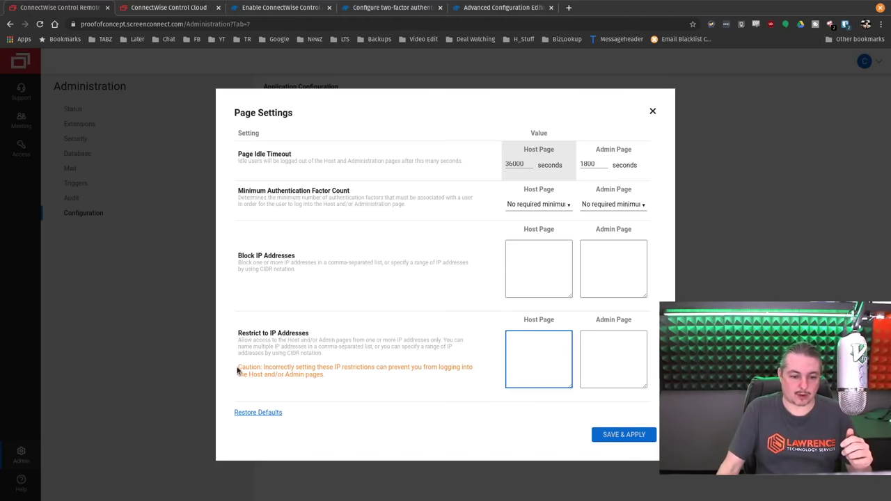
{"action": "left_click_drag", "start_coordinate": [237, 368], "coordinate": [361, 400]}
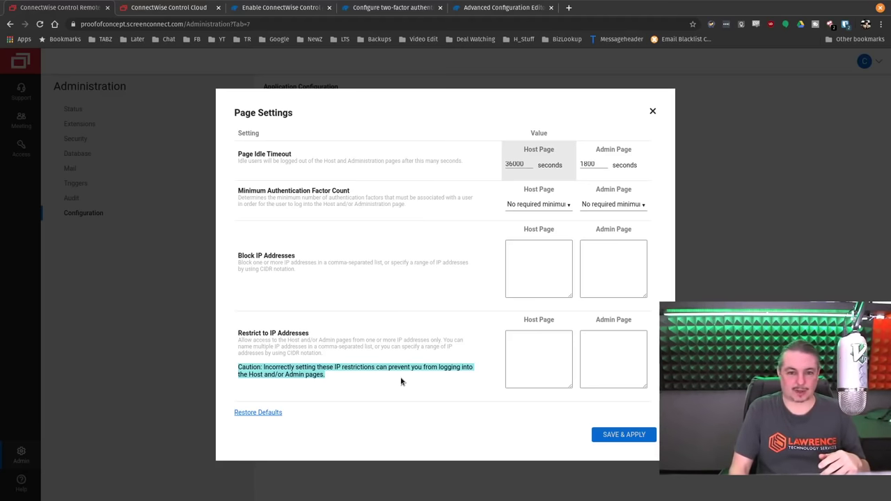
- Set Minimum Authentication Factor Count to 'Require at least two' for Host and Admin pages
{"action": "left_click", "coordinate": [545, 204]}
{"action": "left_click", "coordinate": [536, 233]}
{"action": "left_click", "coordinate": [628, 204]}
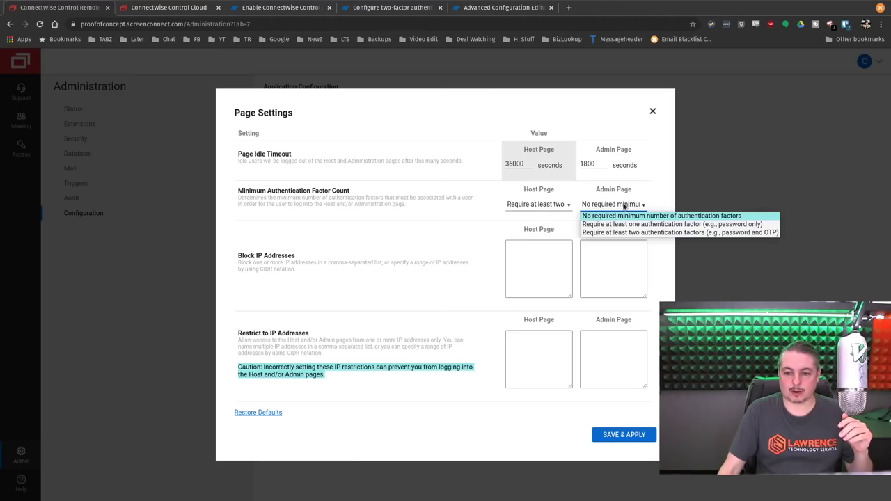
{"action": "left_click", "coordinate": [585, 233]}
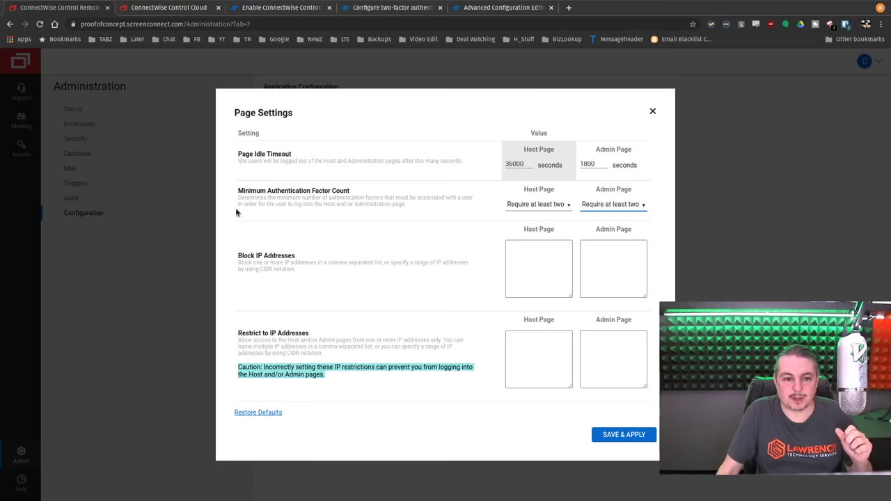
{"action": "left_click_drag", "start_coordinate": [237, 206], "coordinate": [417, 220]}
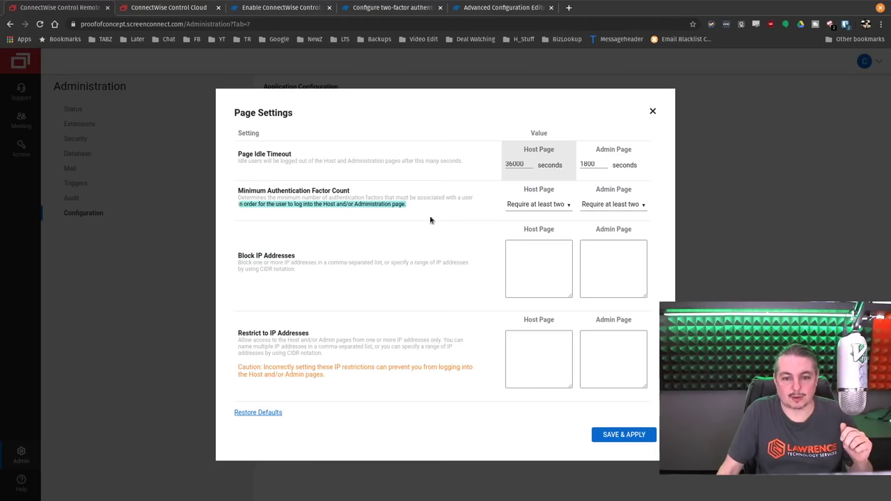
- Look over the host and admin IP restriction lists, then close Page Settings
{"action": "left_click", "coordinate": [542, 348]}
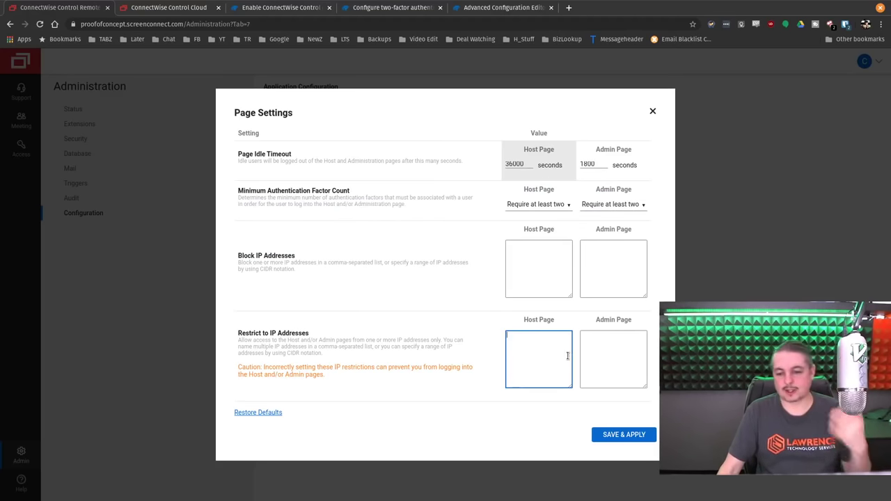
{"action": "left_click", "coordinate": [594, 362]}
{"action": "left_click", "coordinate": [561, 369]}
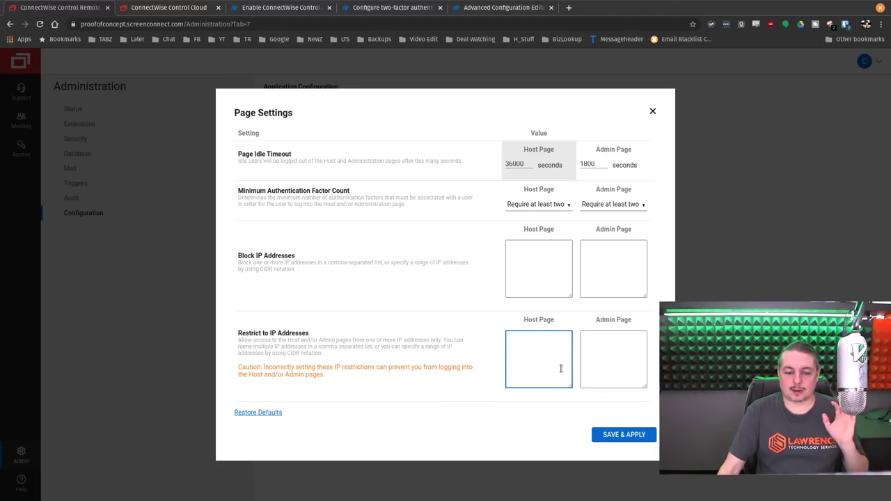
{"action": "left_click", "coordinate": [606, 364]}
{"action": "left_click", "coordinate": [550, 366]}
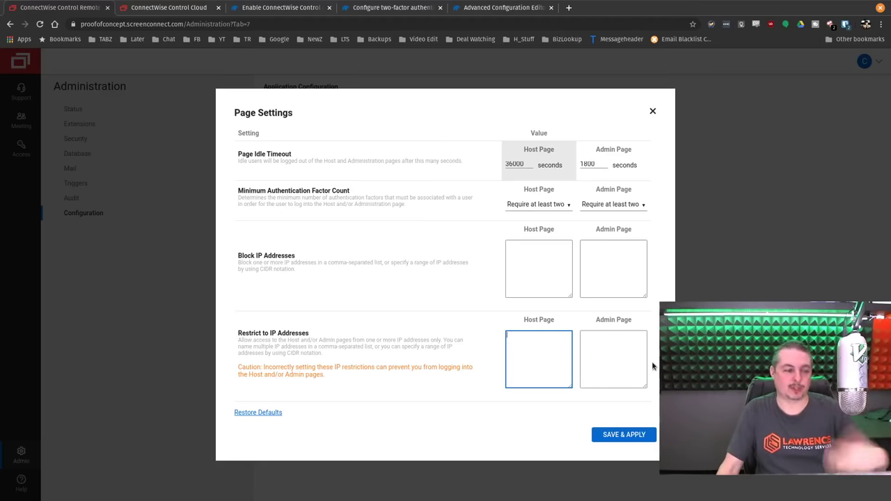
{"action": "left_click", "coordinate": [563, 340]}
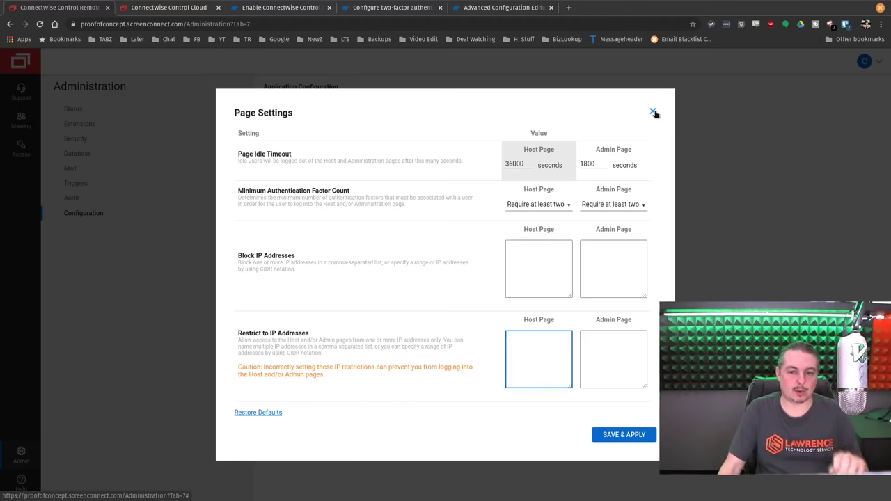
{"action": "left_click", "coordinate": [653, 113]}
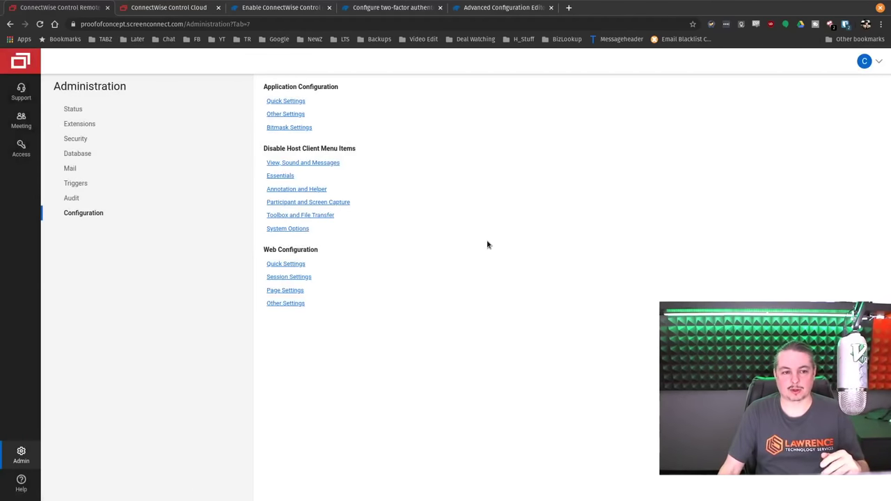
- Go to Security and demonstrate unticking Control Administrator for someuser without saving
{"action": "left_click", "coordinate": [83, 136]}
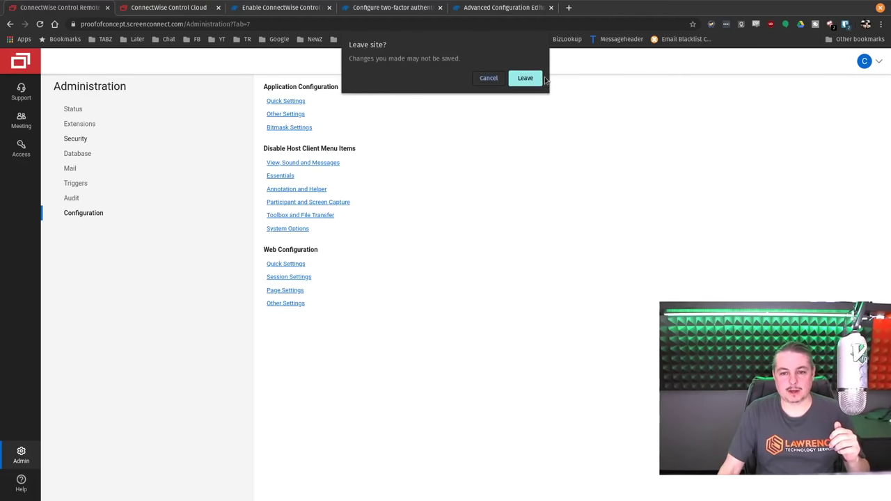
{"action": "left_click", "coordinate": [536, 79]}
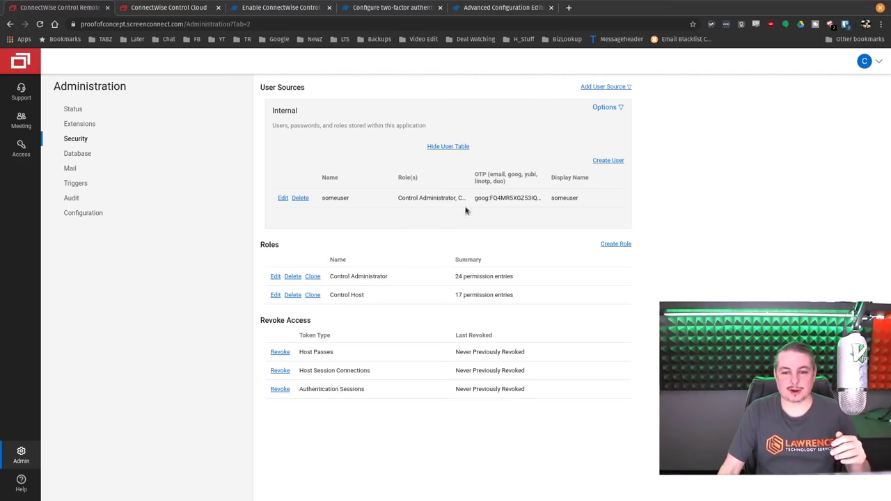
{"action": "left_click", "coordinate": [282, 199]}
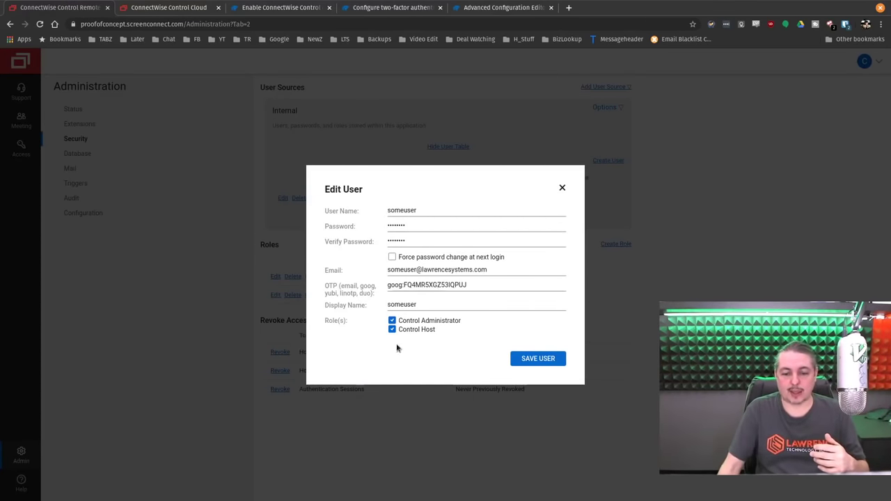
{"action": "left_click", "coordinate": [405, 323]}
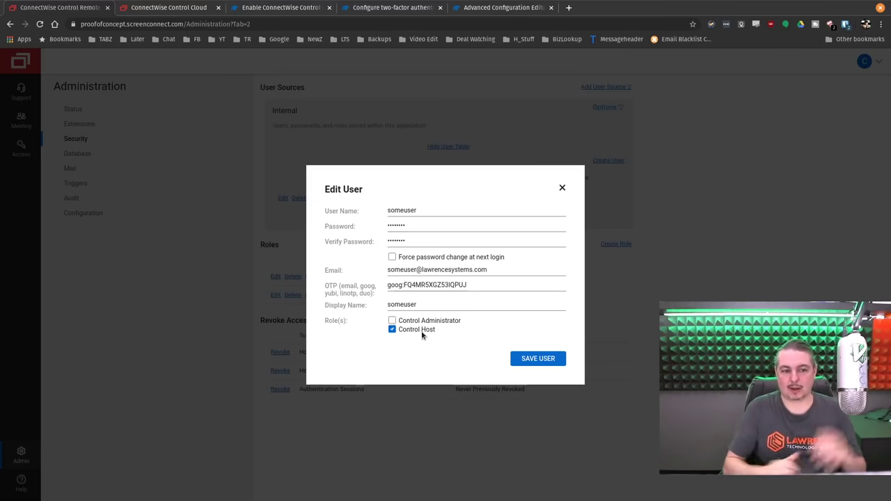
{"action": "left_click", "coordinate": [563, 188]}
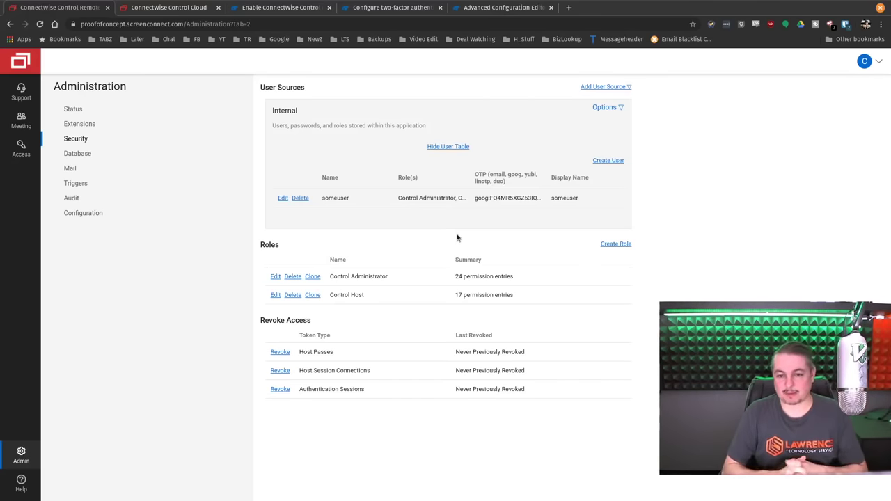
{"action": "double_click", "coordinate": [499, 198]}
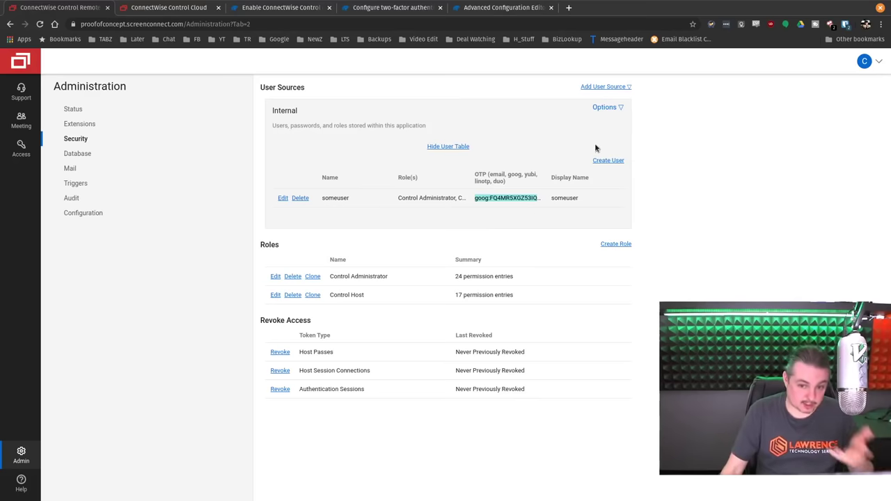
{"action": "left_click", "coordinate": [531, 174]}
{"action": "double_click", "coordinate": [531, 174]}
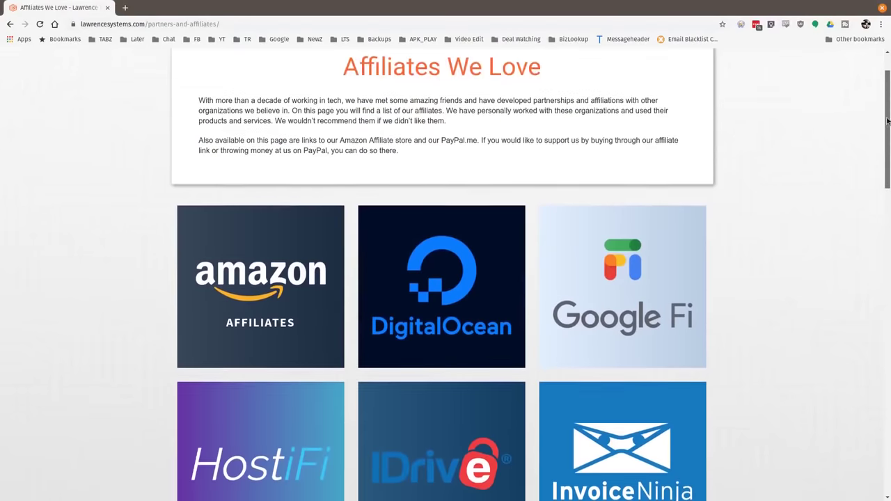
- Scroll the Affiliates We Love page down past the HostiFi and Linode tiles
{"action": "scroll", "coordinate": [880, 196], "scroll_direction": "down", "scroll_amount": 5}
{"action": "scroll", "coordinate": [878, 225], "scroll_direction": "down", "scroll_amount": 4}
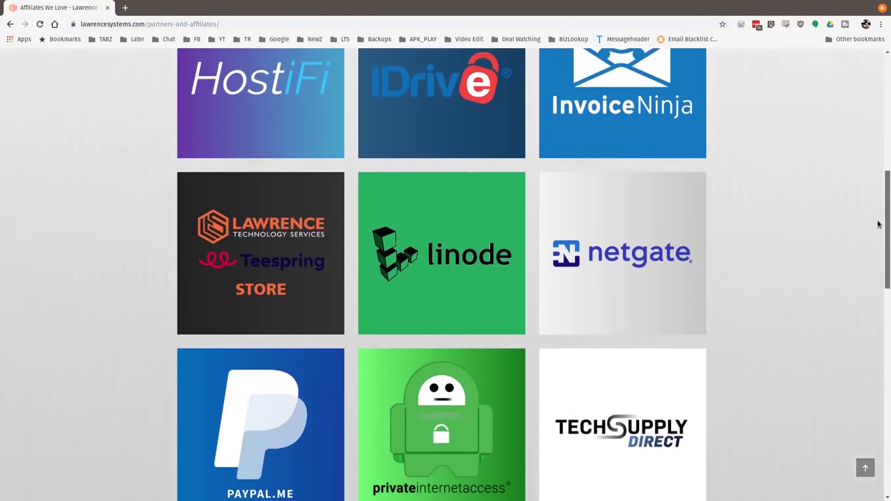